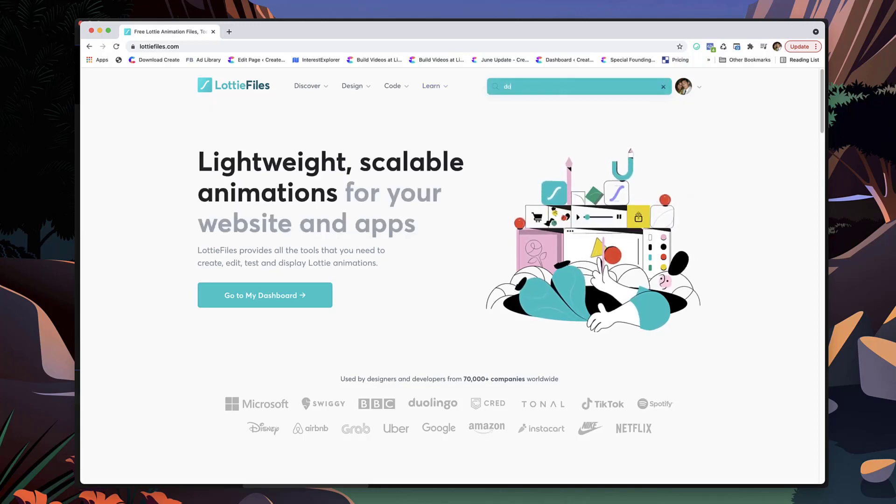
- Search LottieFiles for dog animations and limit the results to free ones
type("g")
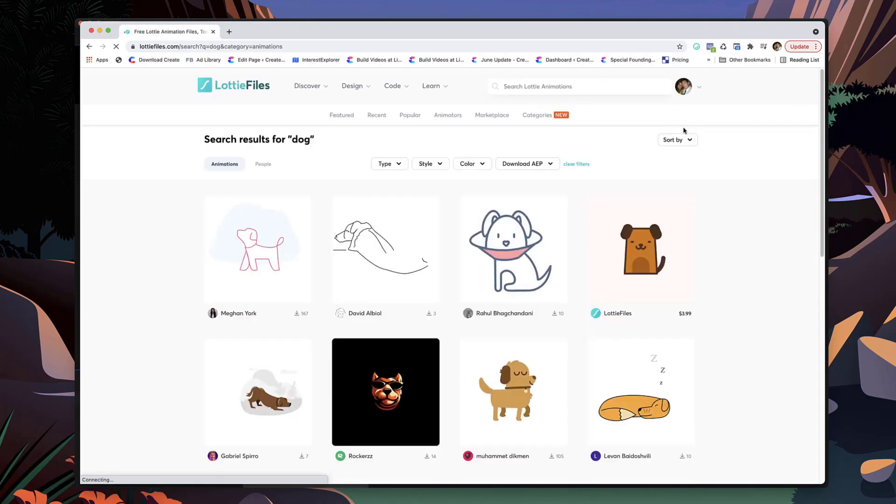
left_click(393, 164)
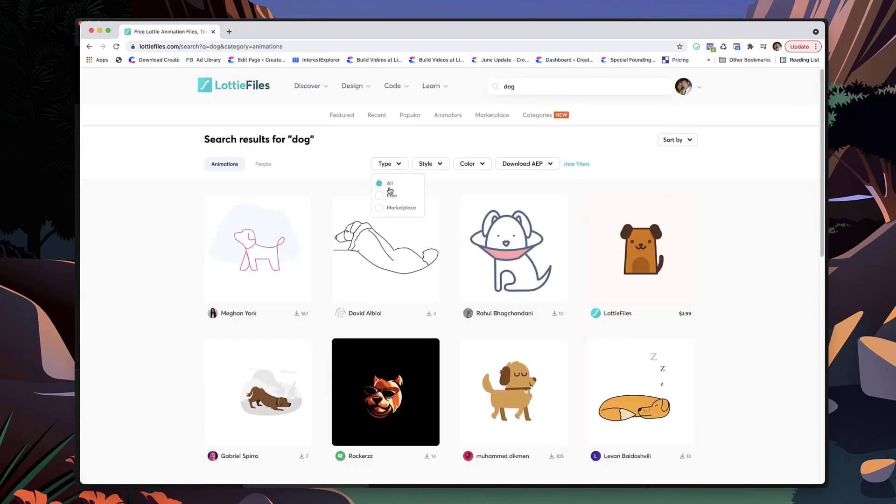
left_click(380, 196)
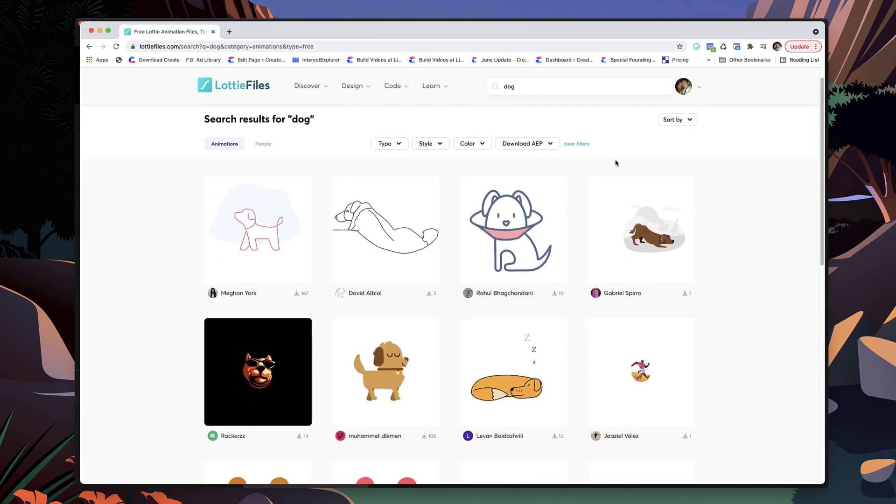
scroll(556, 215, "down", 3)
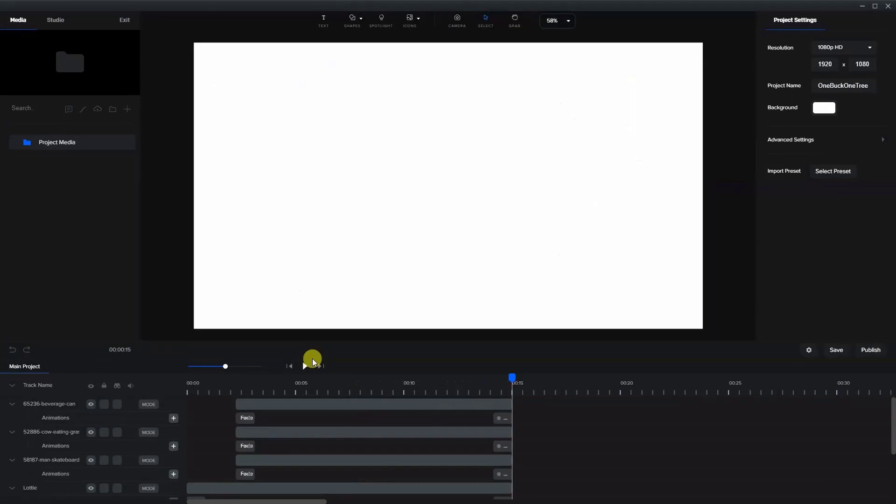
- Switch to the browser with LottieFiles and open its free animations page
left_click(309, 500)
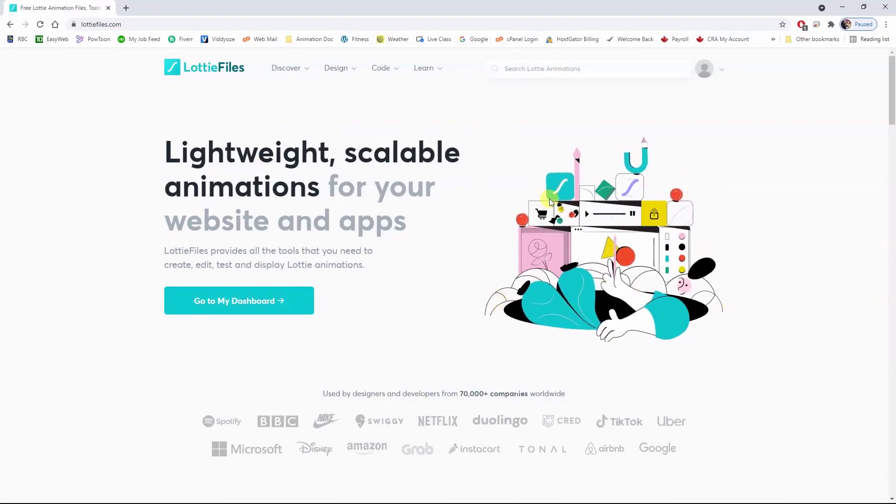
mouse_move(280, 94)
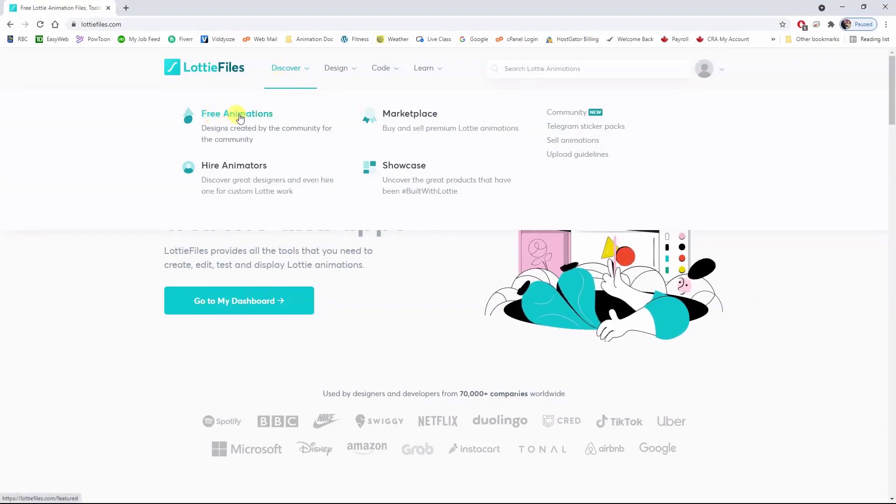
left_click(240, 118)
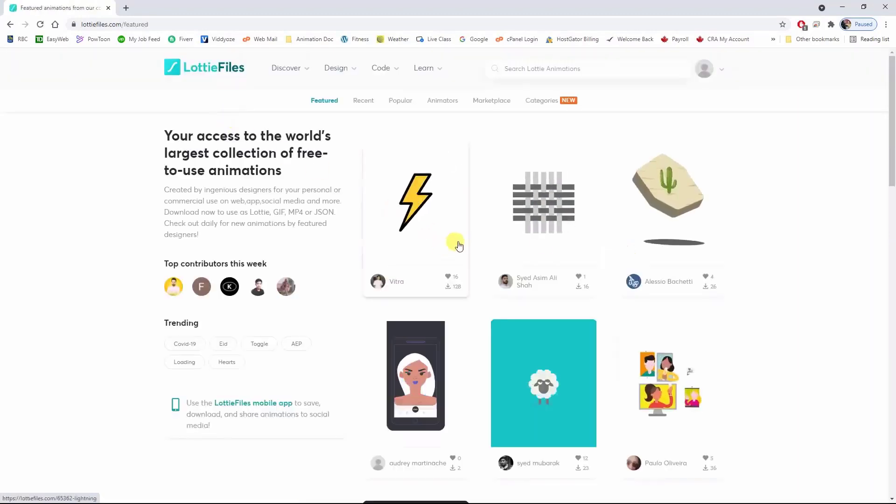
- Look through the featured free animations and open the orange beverage can animation
scroll(582, 248, "down", 10)
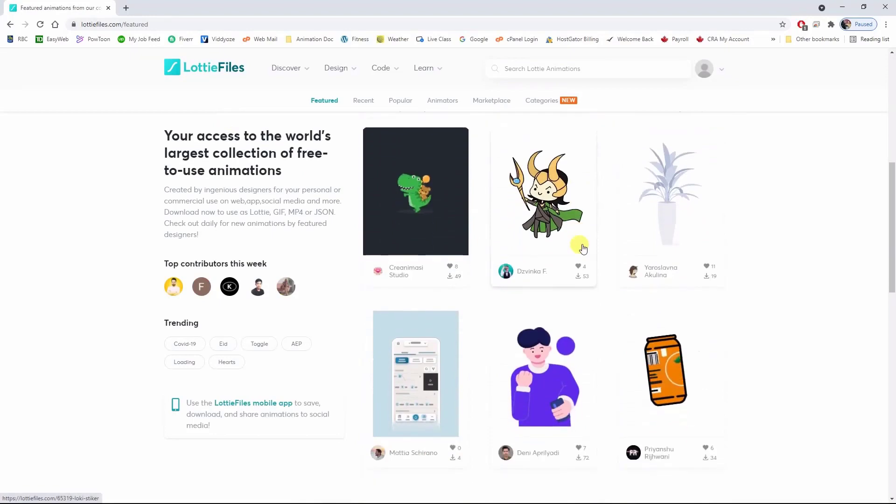
scroll(582, 247, "down", 5)
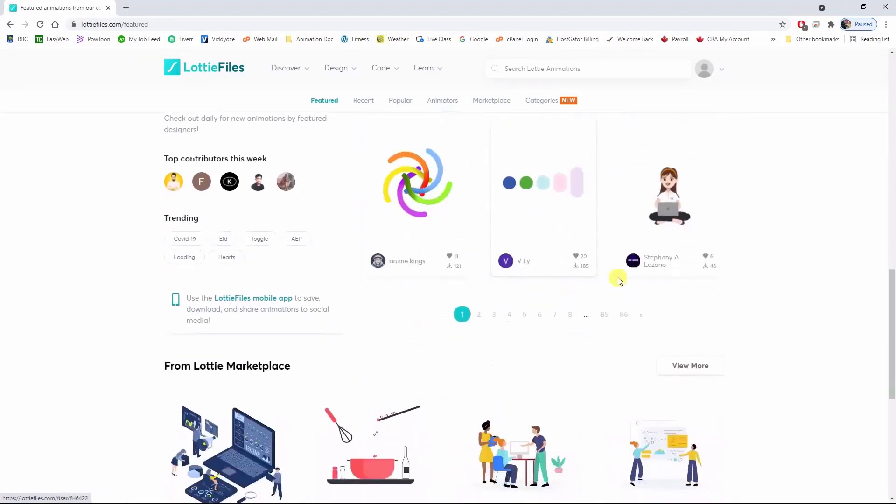
scroll(615, 280, "up", 5)
scroll(615, 280, "up", 8)
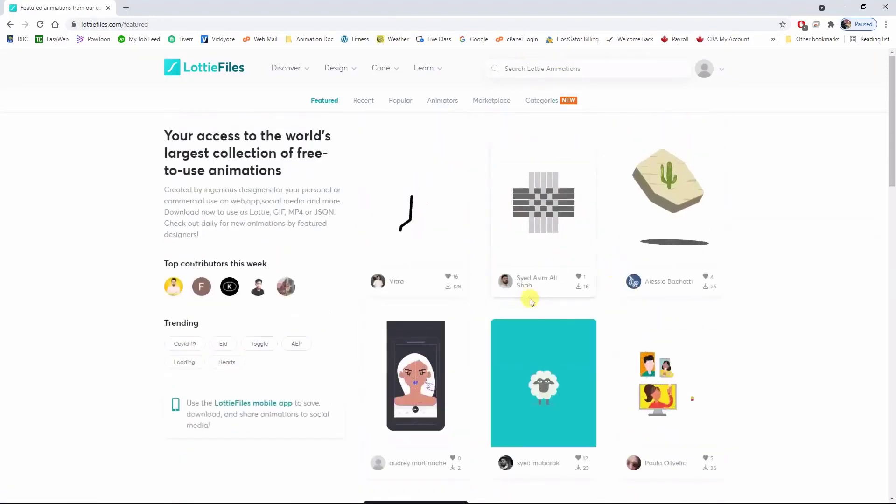
scroll(533, 307, "down", 6)
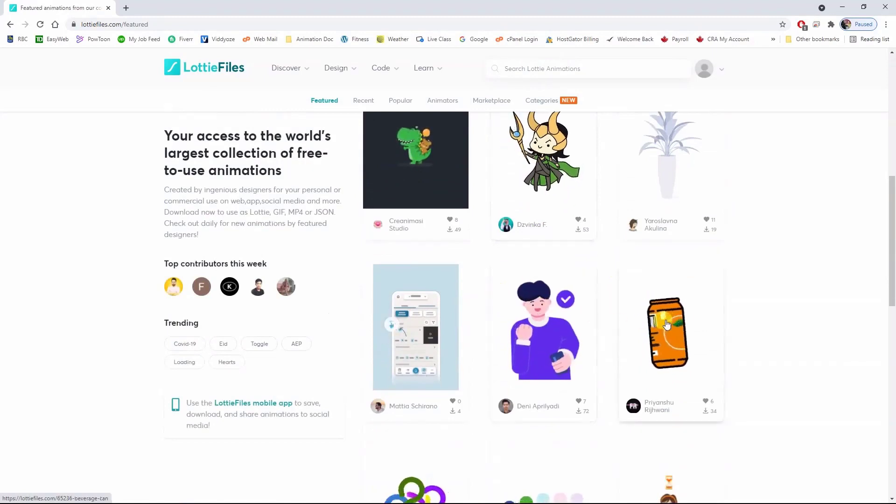
scroll(666, 298, "down", 1)
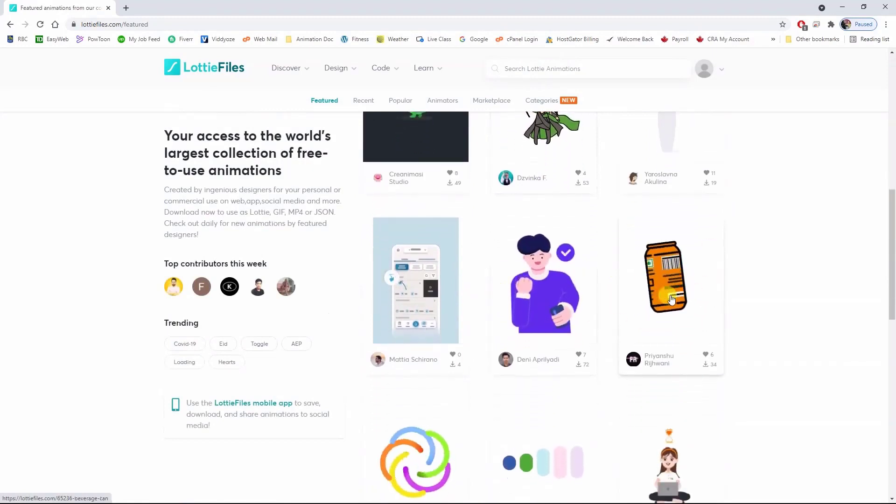
scroll(710, 330, "down", 2)
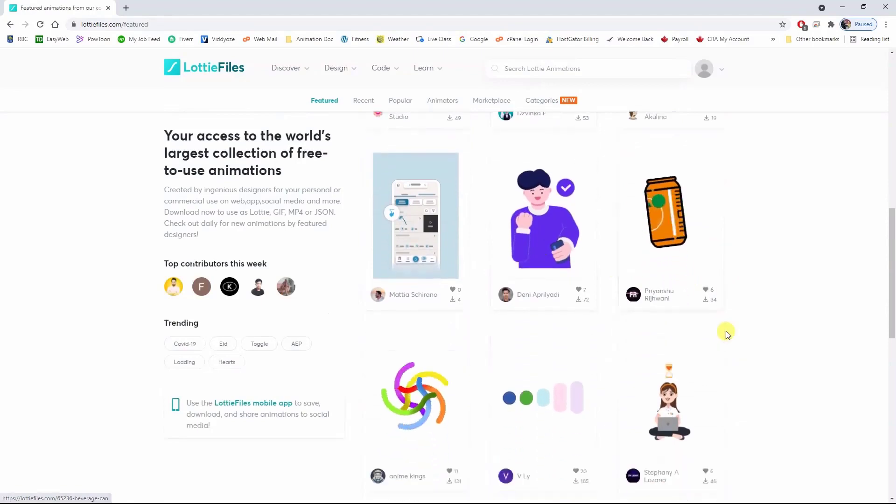
scroll(726, 330, "up", 3)
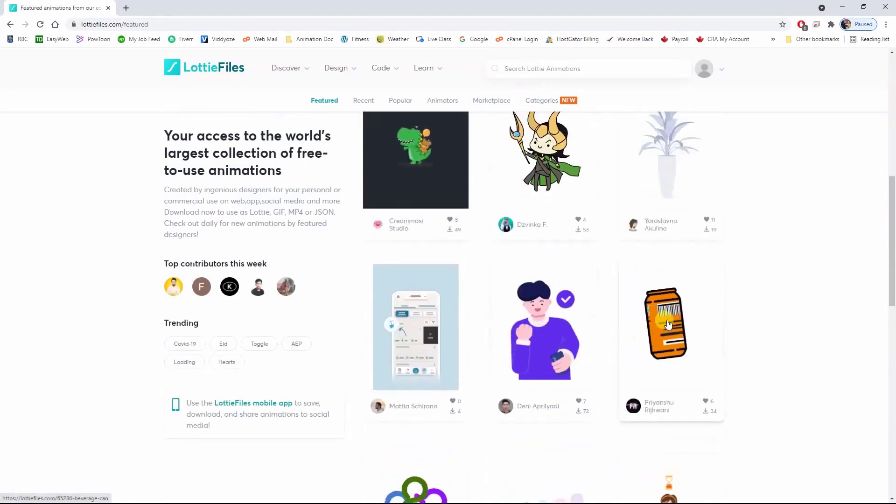
left_click(667, 324)
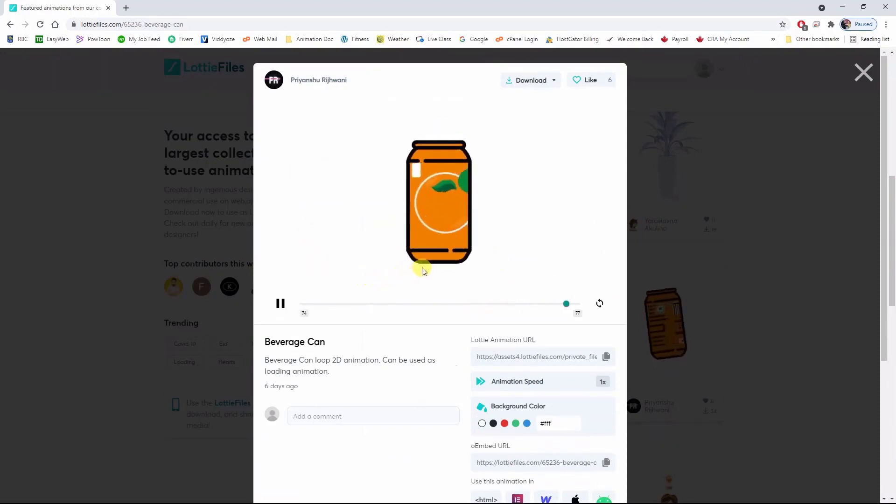
- Try the Beverage Can preview at 1.5x speed, return it to 1x and review the remaining animation options
scroll(524, 356, "down", 1)
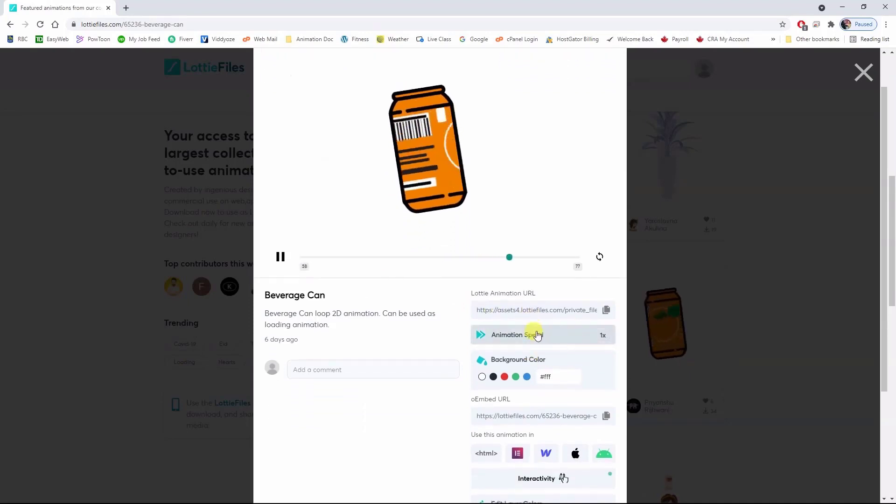
left_click(599, 337)
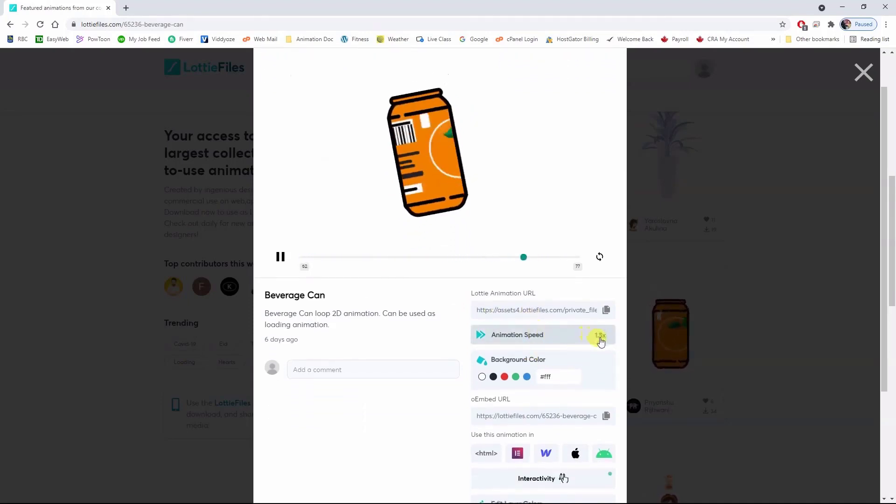
left_click(600, 337)
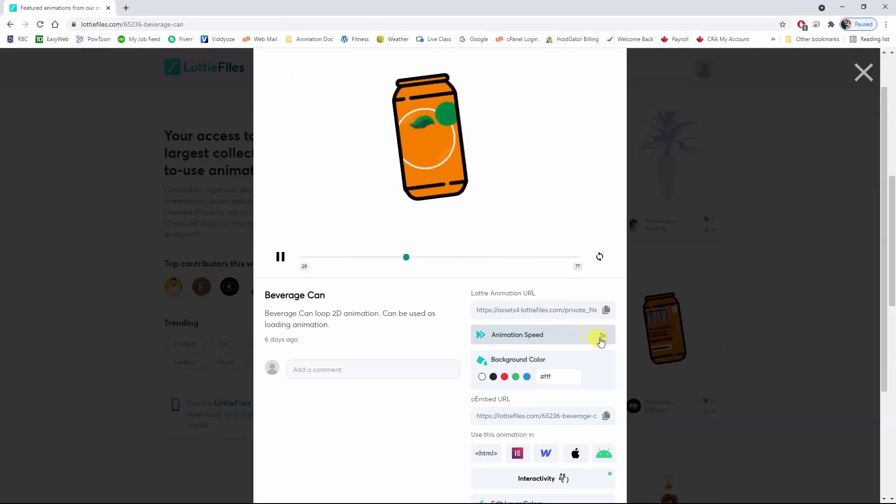
scroll(543, 361, "down", 1)
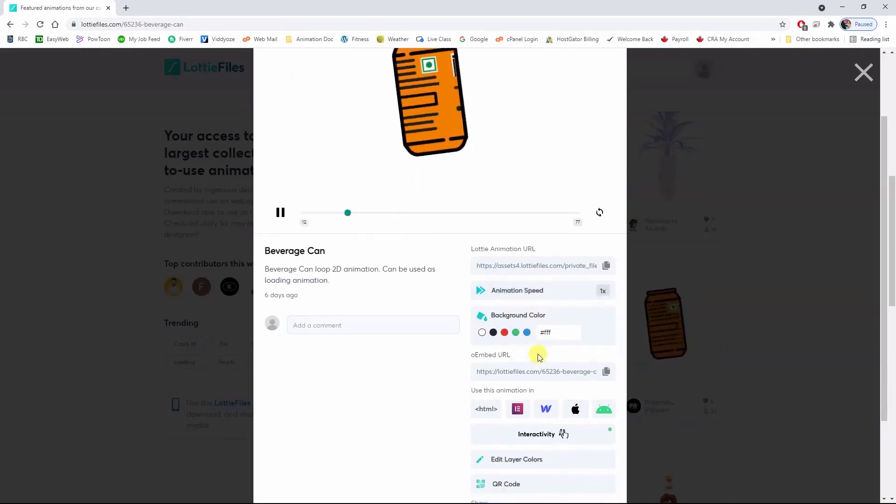
scroll(539, 357, "down", 2)
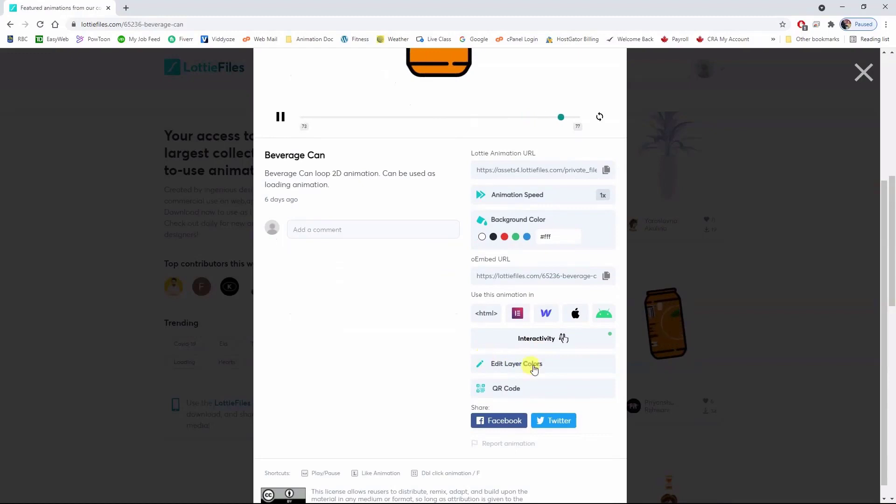
scroll(441, 355, "up", 4)
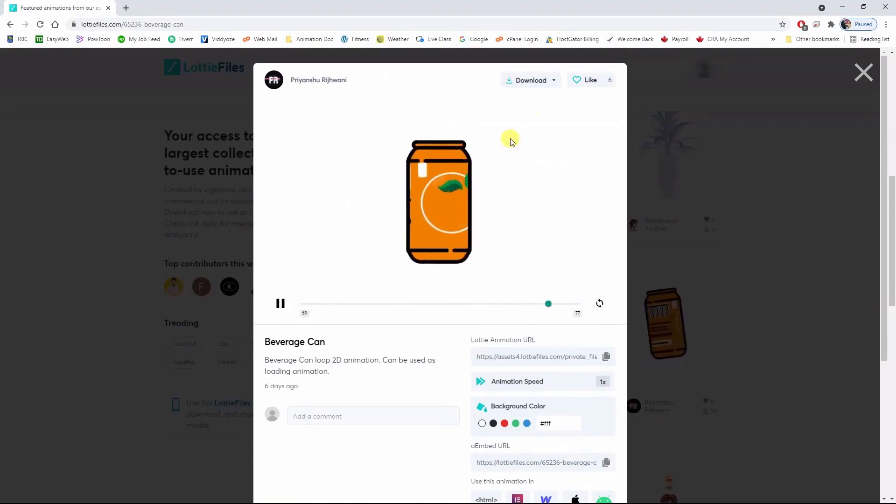
- Try to download the Beverage Can animation as Lottie JSON and close its details
left_click(525, 85)
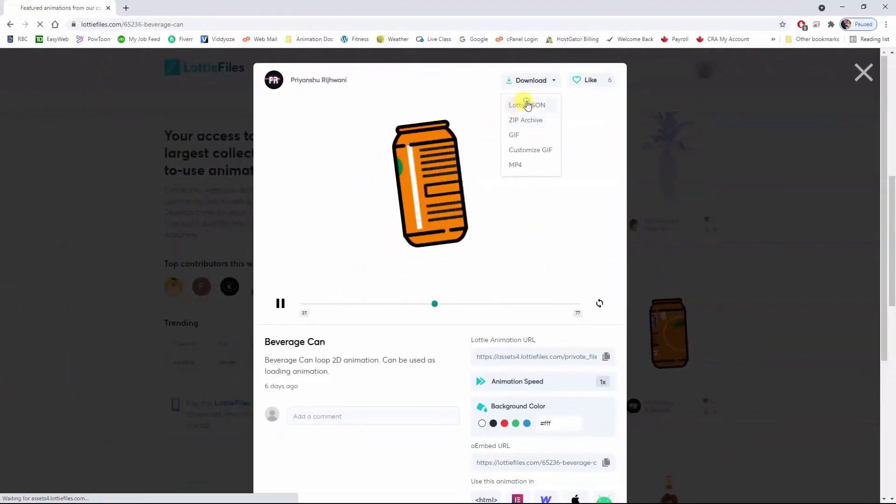
left_click(525, 105)
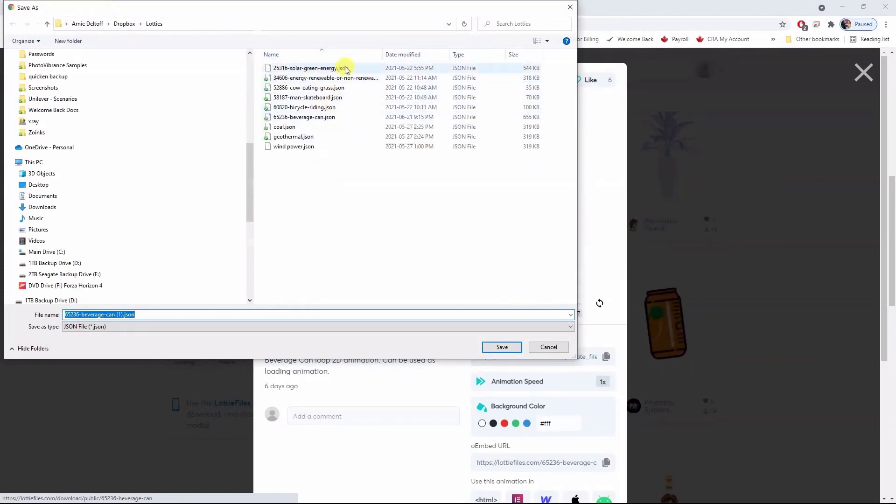
left_click(543, 346)
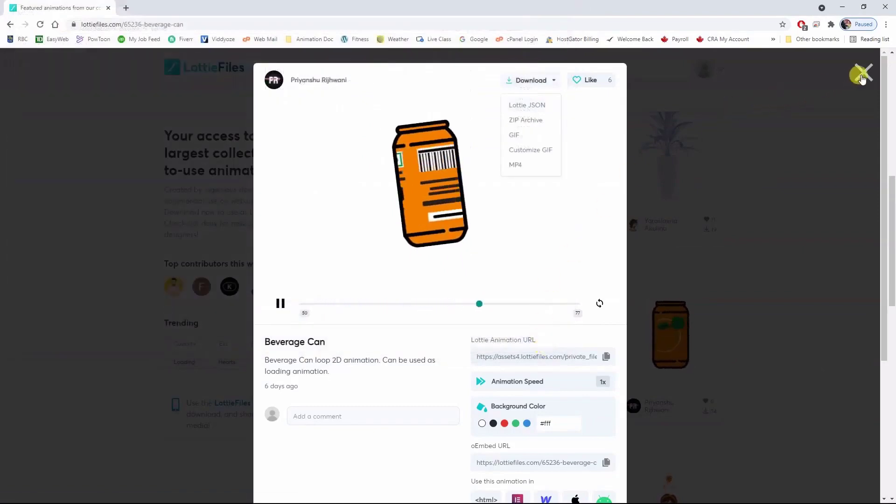
left_click(861, 77)
- Load 34606-energy-renewable-or-non-renewable-question.json from the Lotties folder into the Lottie Editor
mouse_move(355, 73)
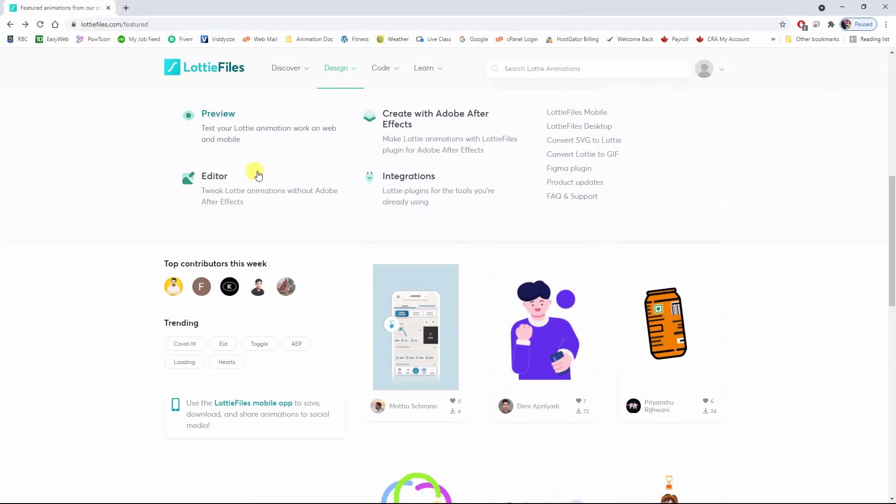
left_click(219, 181)
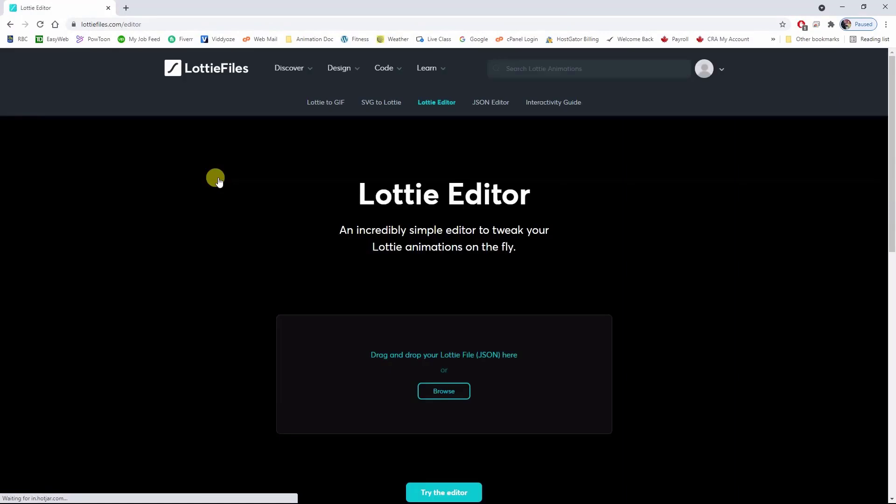
left_click(435, 393)
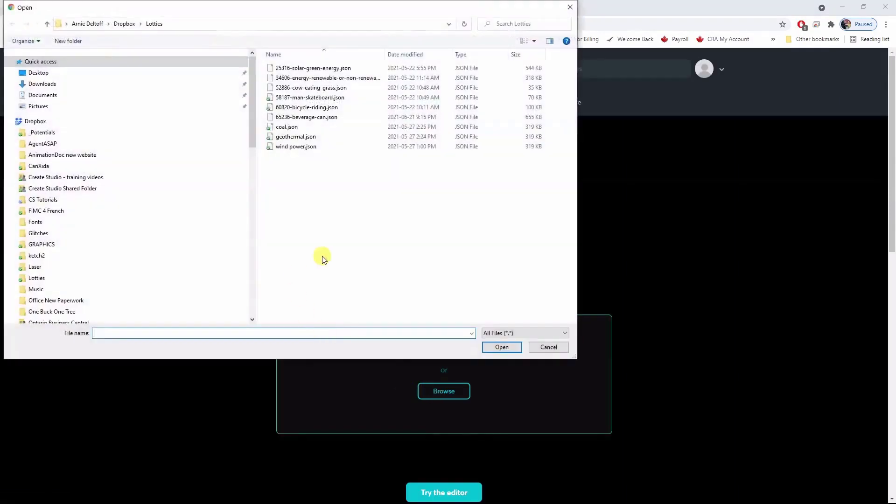
left_click(313, 78)
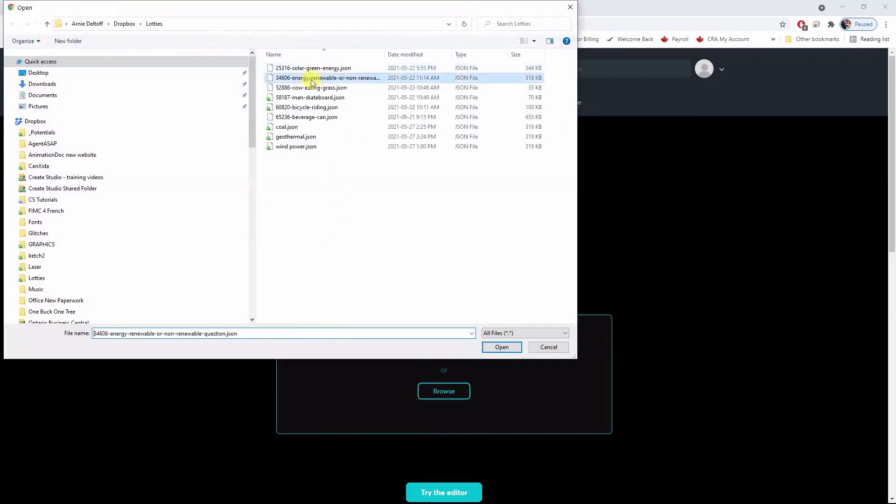
left_click(502, 347)
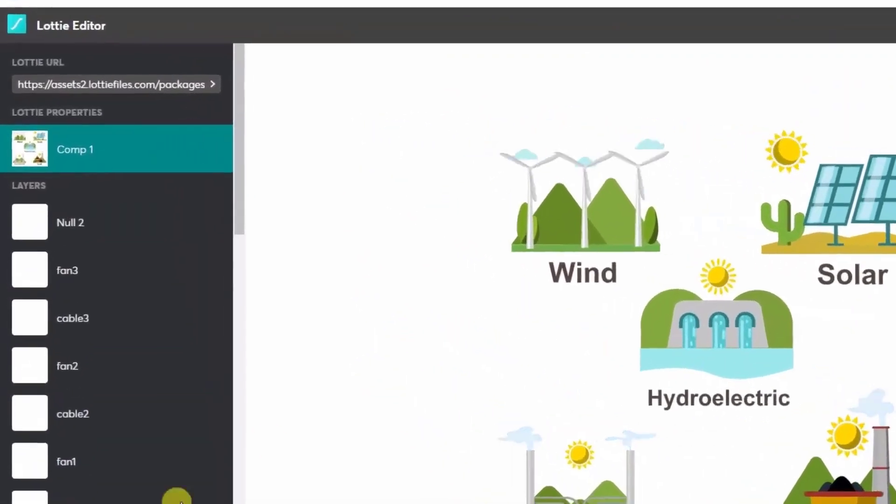
- Hide the fan2 layer of the energy animation and make it visible again
scroll(54, 354, "down", 5)
scroll(59, 465, "down", 8)
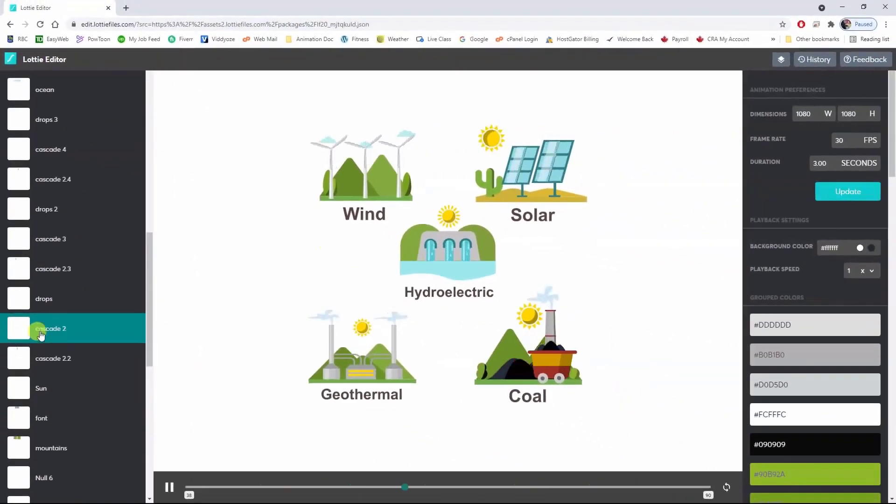
scroll(39, 335, "up", 10)
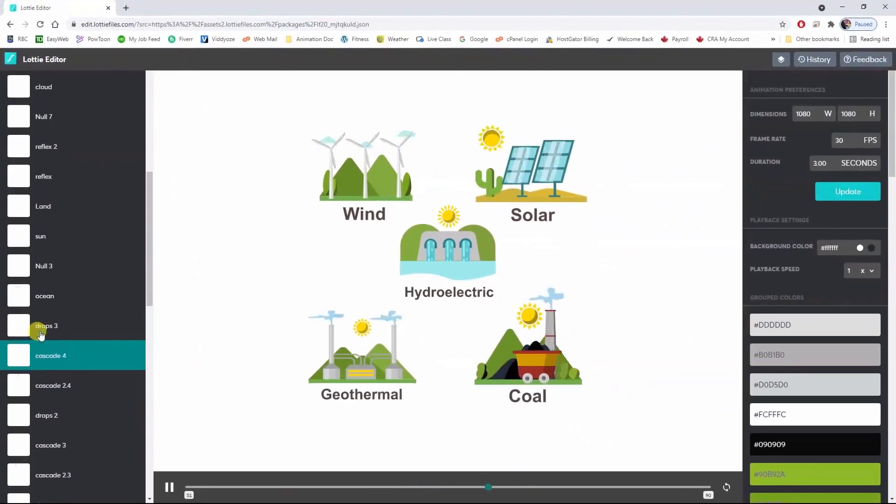
scroll(83, 229, "up", 3)
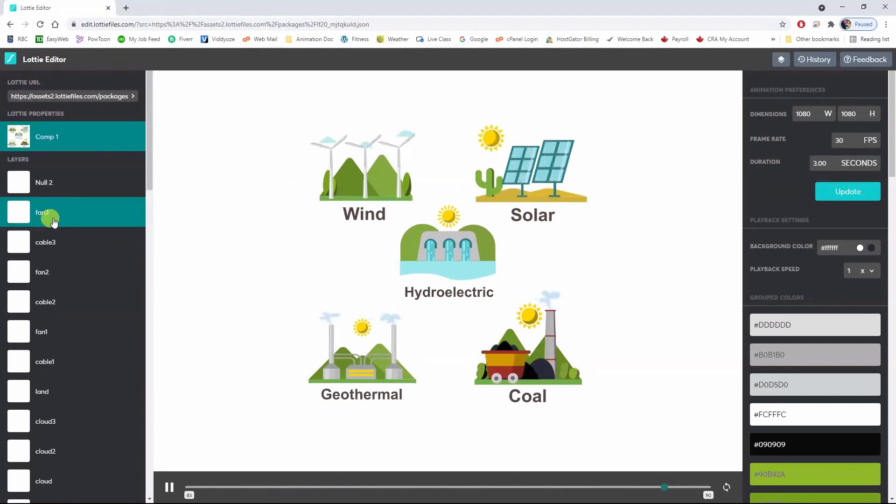
left_click(21, 274)
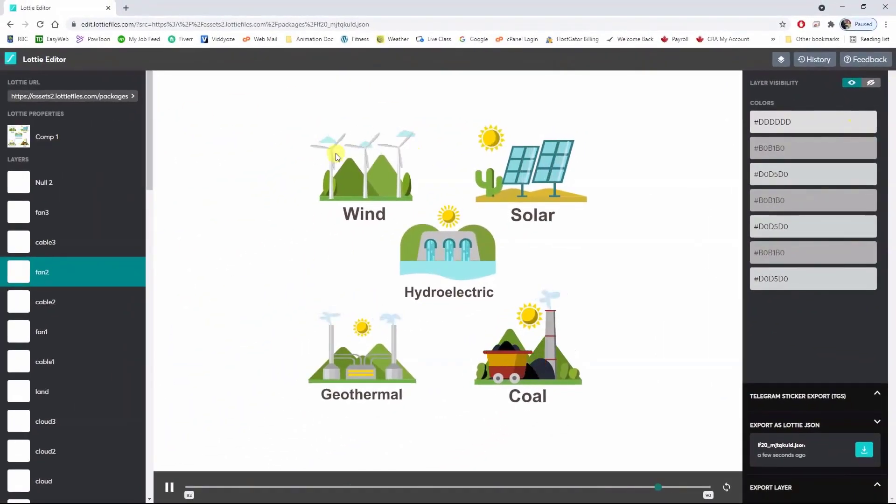
left_click(871, 84)
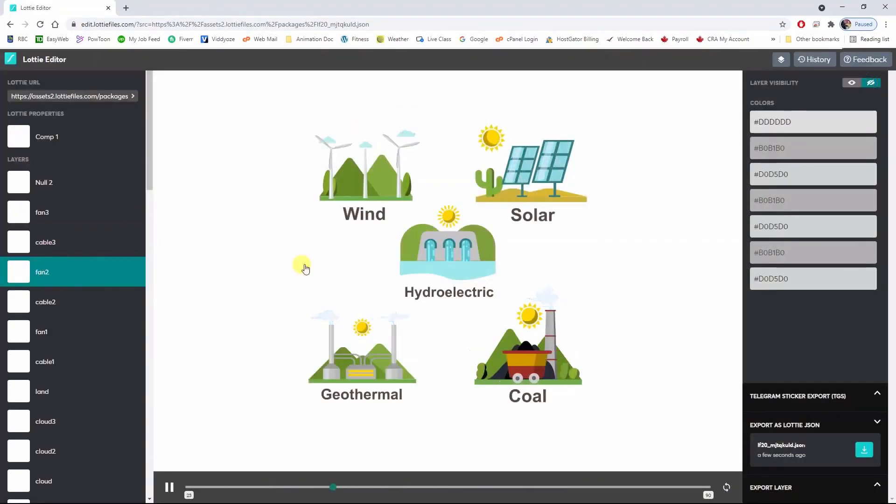
left_click(850, 83)
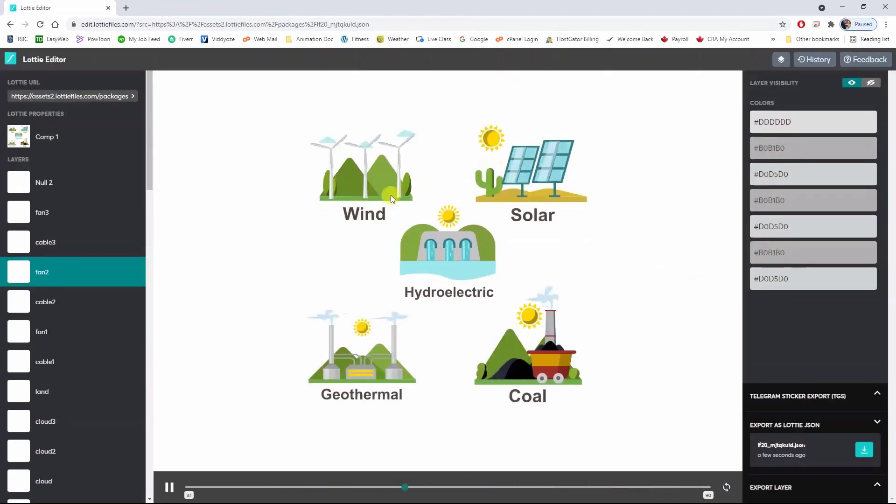
- Hide the sun layer of the energy animation and make it visible again
scroll(75, 326, "down", 4)
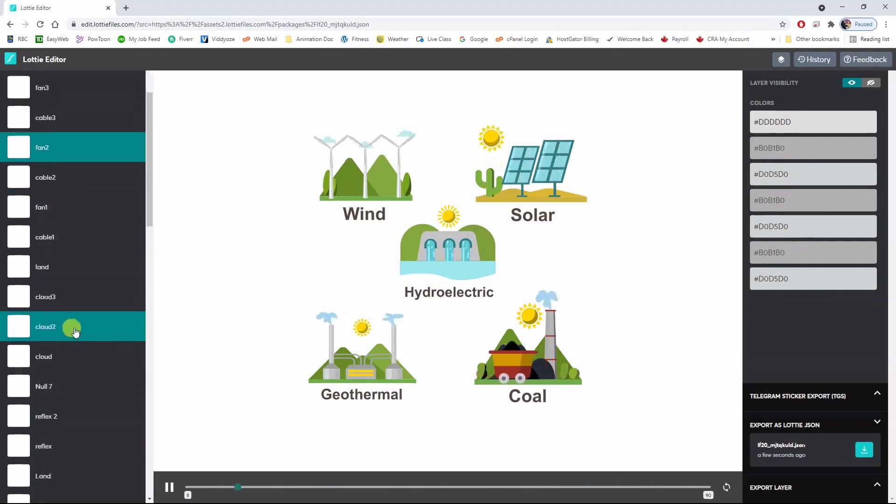
scroll(74, 331, "down", 2)
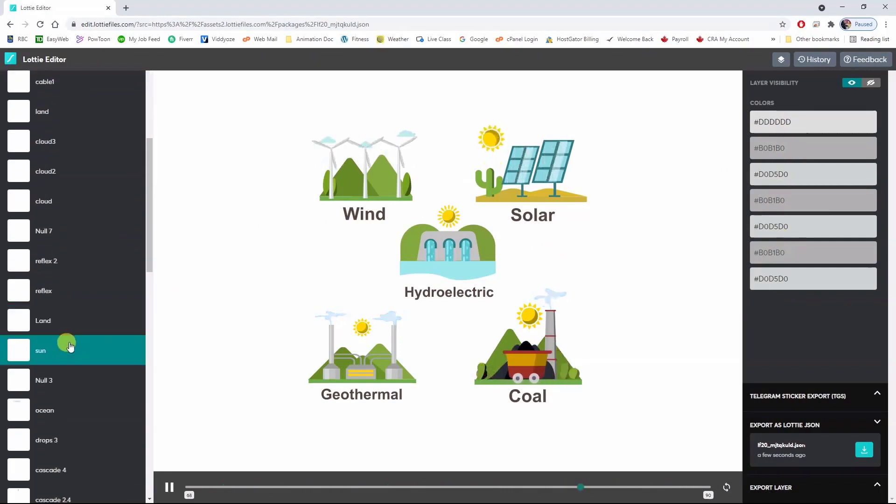
left_click(17, 350)
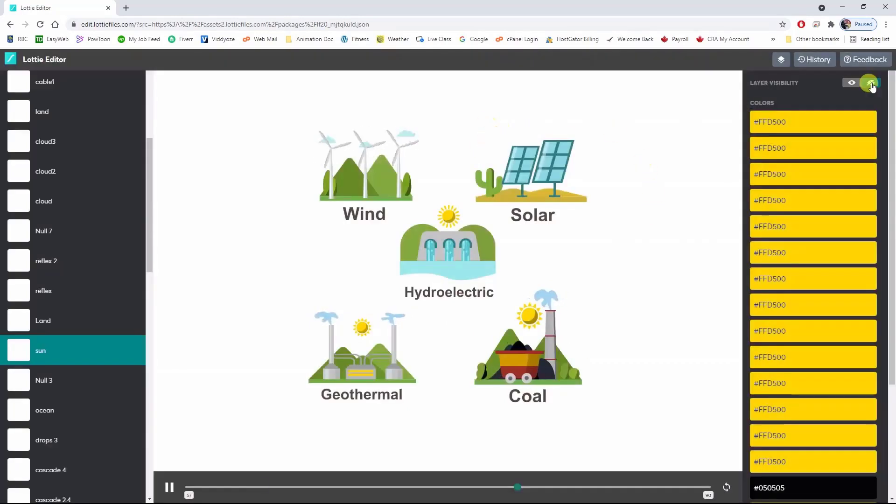
left_click(849, 86)
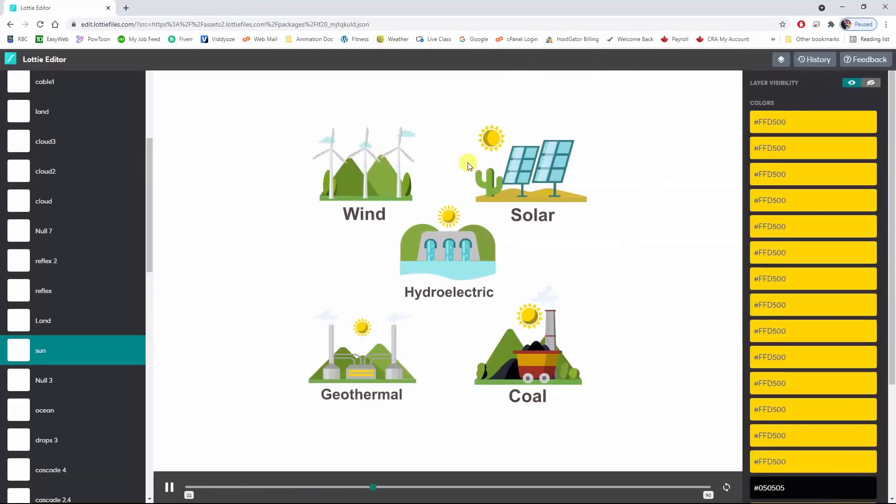
- Open the colour picker for one of the sun layer's #FFD500 colours and review its colour options
scroll(799, 293, "down", 1)
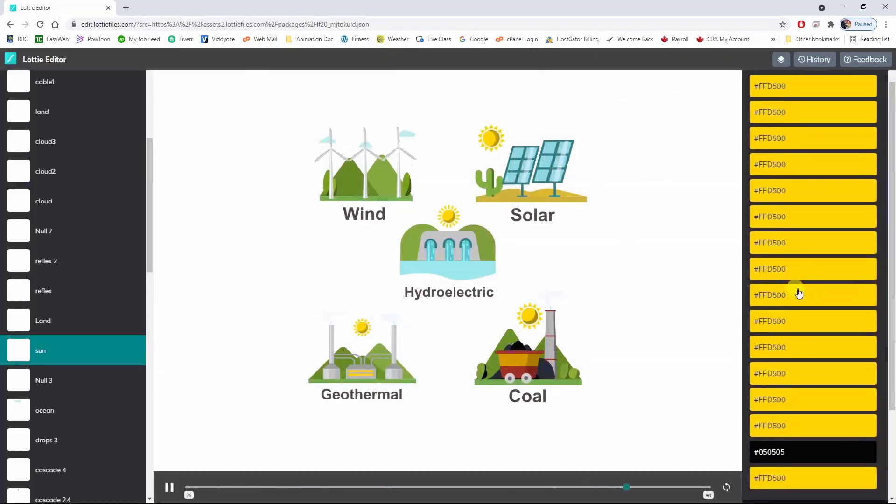
left_click(774, 237)
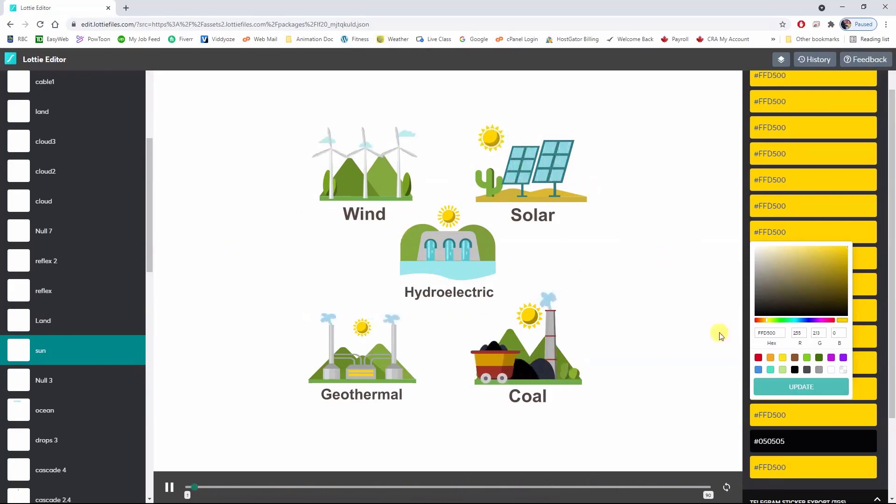
scroll(777, 438, "down", 2)
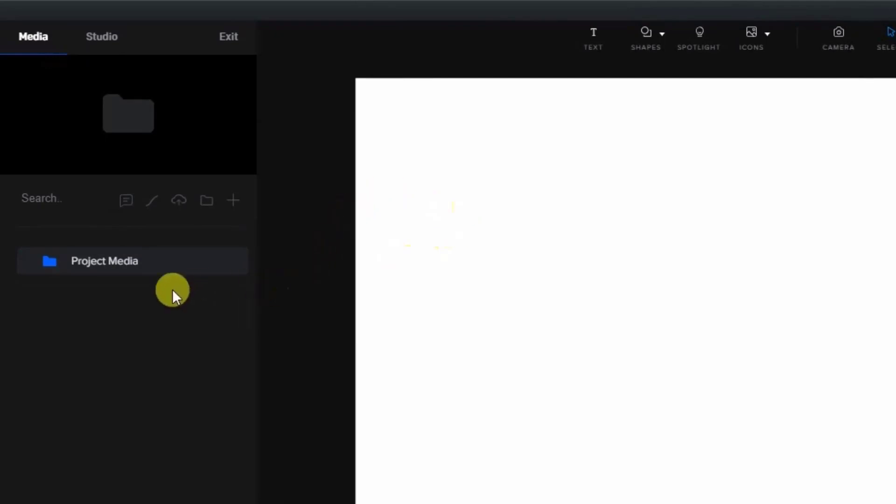
- Switch to CreateStudio, import 58187-man-skateboard.json from the Lotties folder and move the skateboarder to about x 603, y 535
left_click(152, 211)
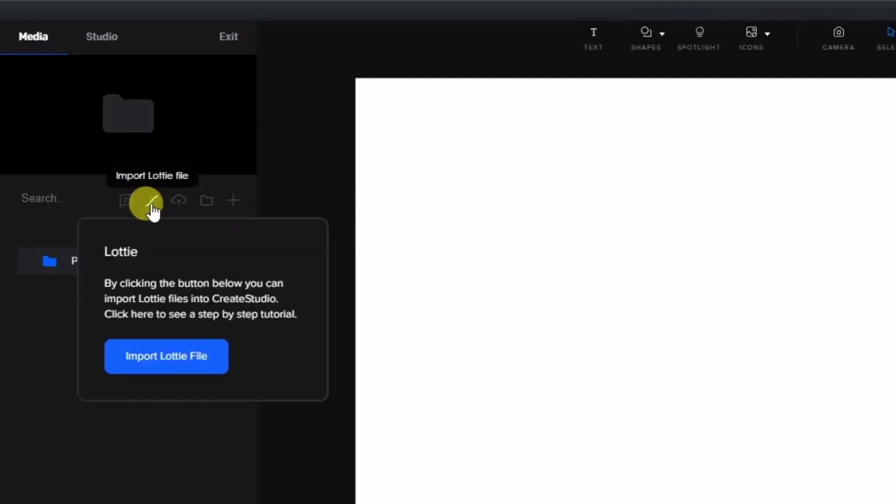
left_click(167, 364)
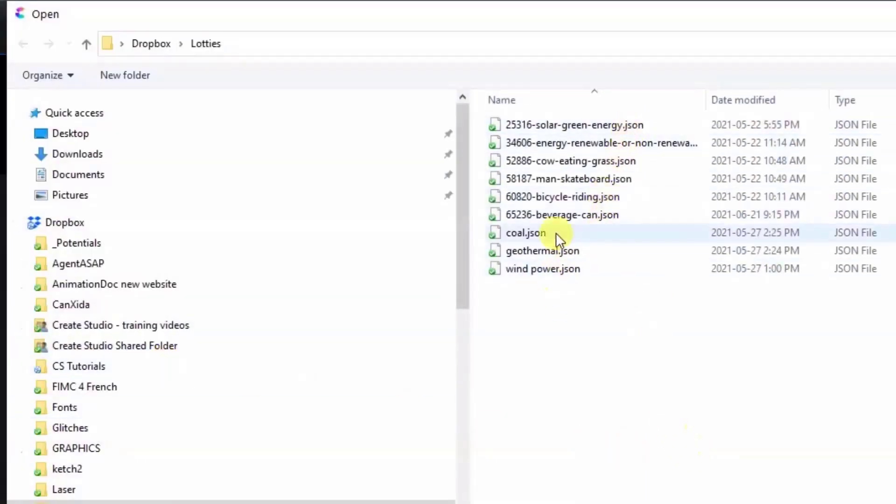
left_click(567, 182)
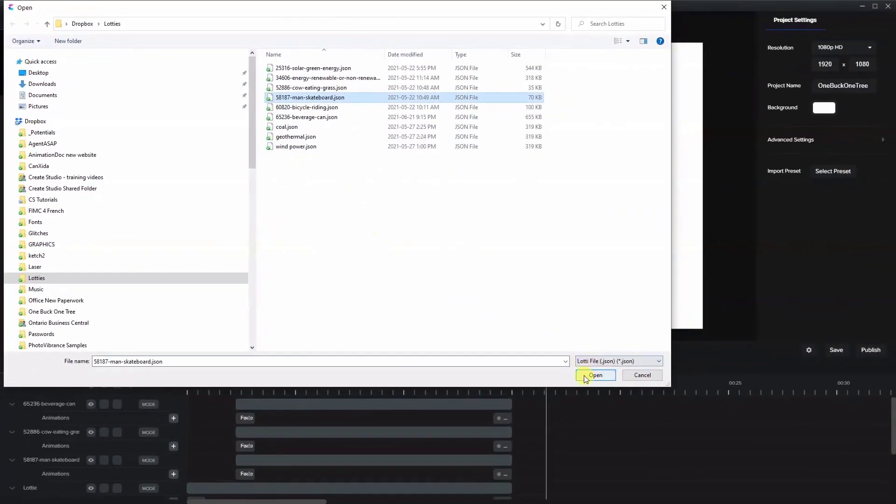
left_click(628, 452)
left_click_drag(530, 280, 436, 279)
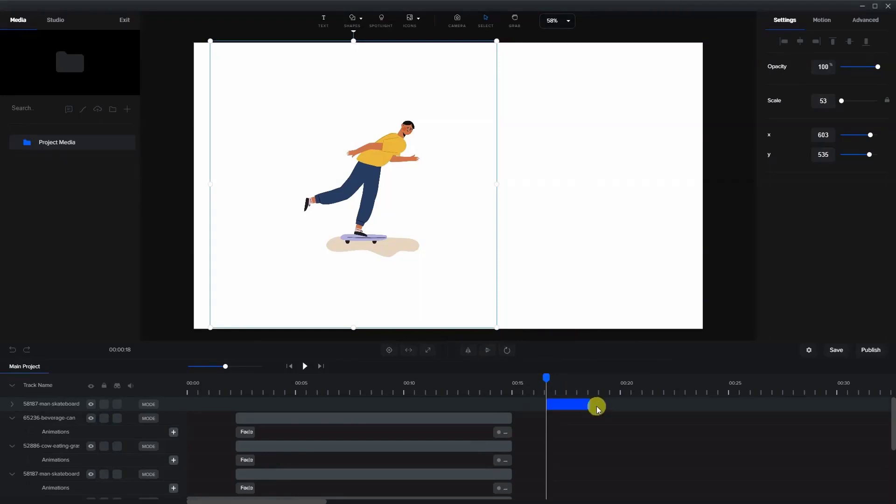
- Preview the skateboarder animation and extend its timeline clip to end at about 25 seconds
left_click(303, 365)
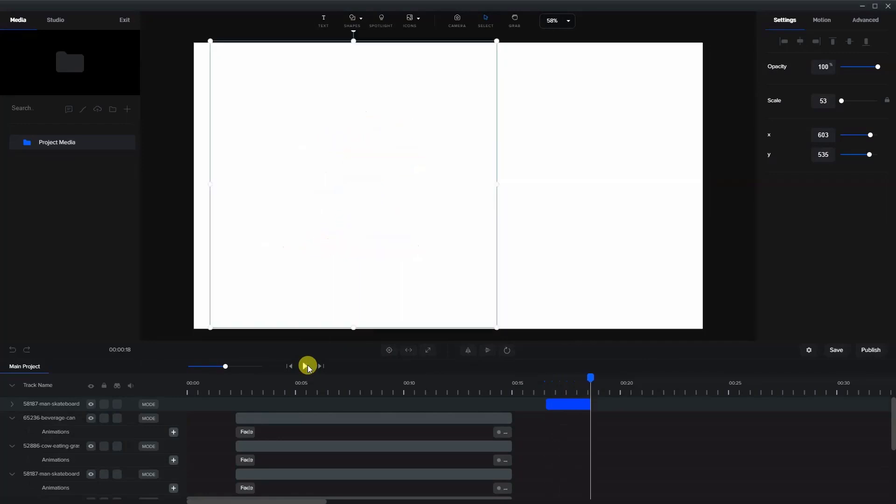
left_click(557, 405)
left_click_drag(589, 378, 562, 379)
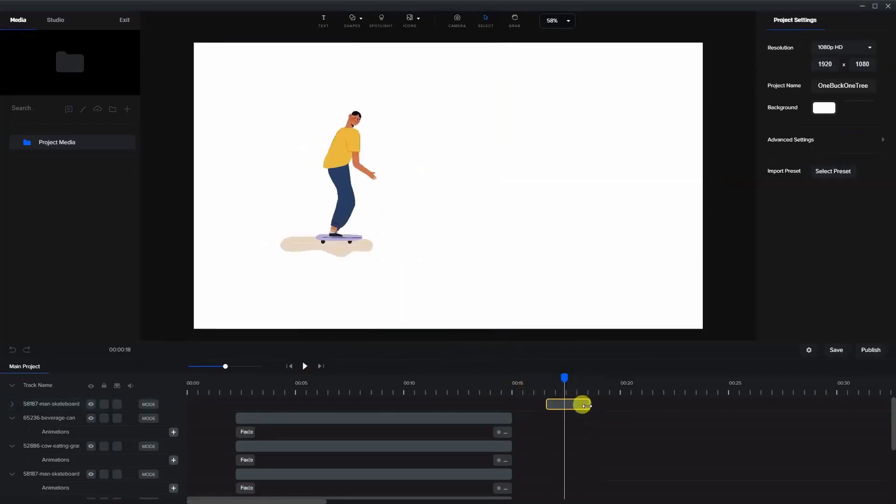
left_click_drag(587, 406, 601, 406)
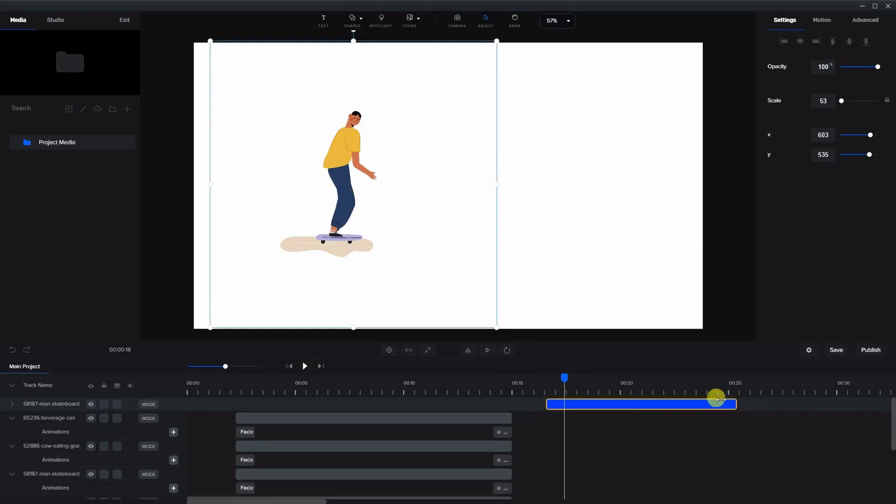
left_click_drag(721, 399, 721, 399)
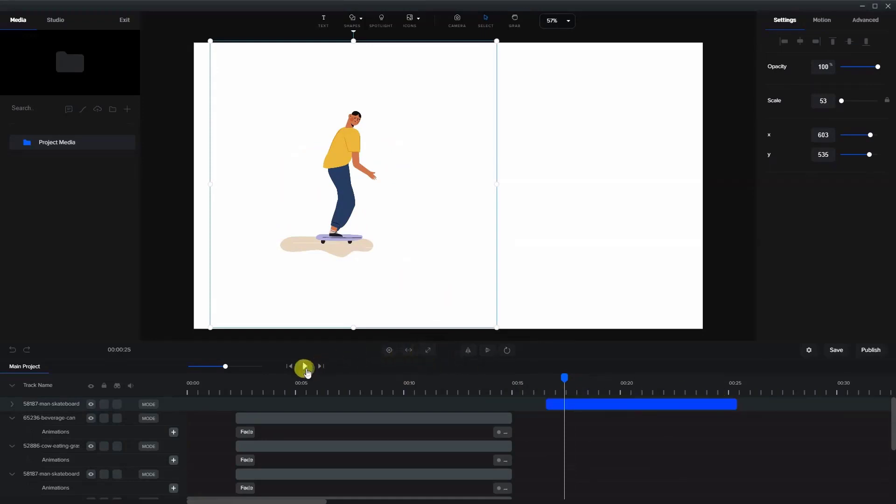
- Play back the extended skateboarder clip and return the playhead to near its start, at about 18 seconds
left_click(305, 367)
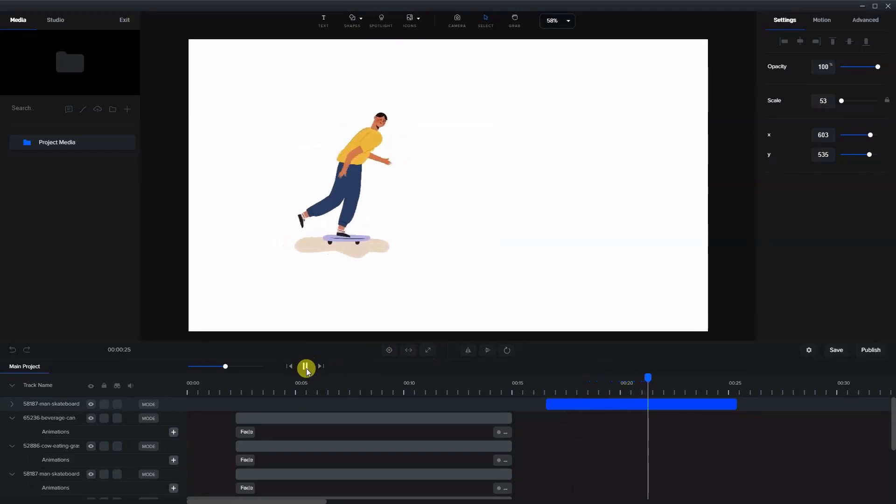
left_click(305, 367)
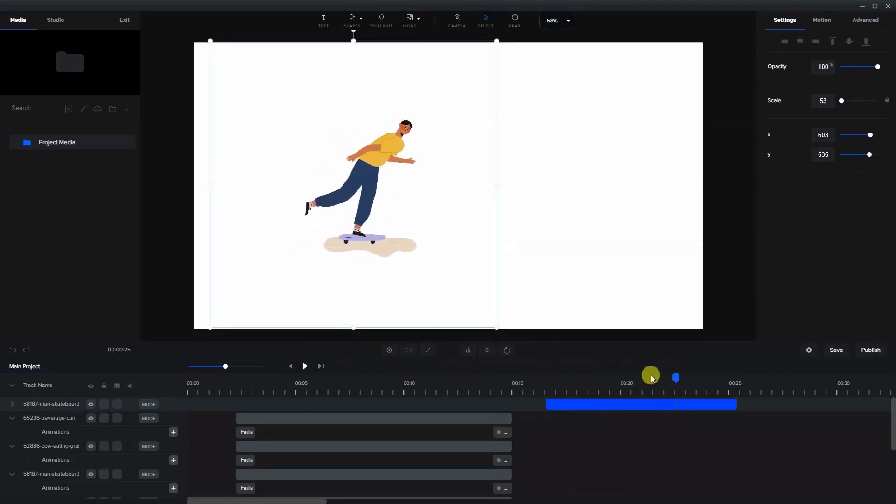
left_click_drag(674, 380, 573, 378)
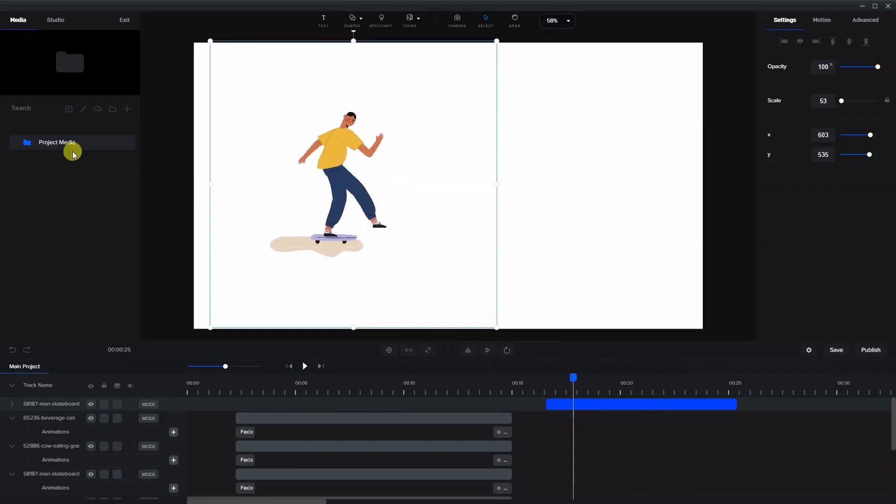
- Import the Lottie file 65236-beverage-can.json from the Lotties folder into the project
left_click(81, 112)
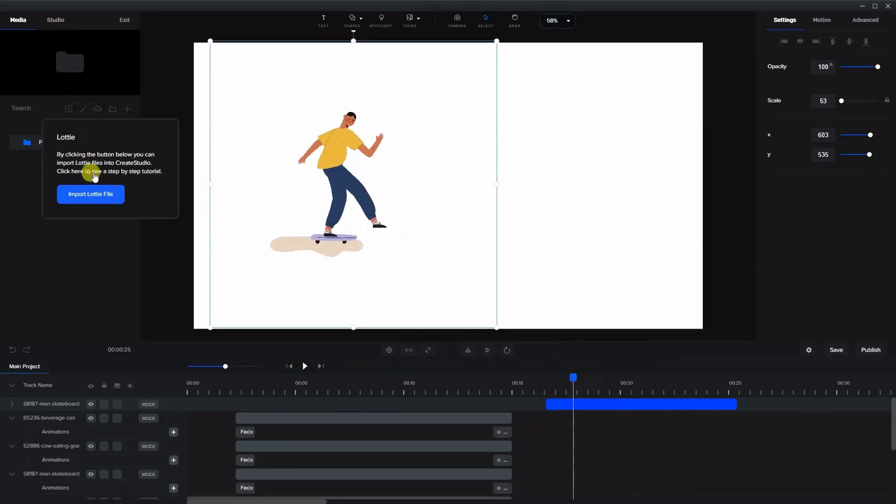
left_click(92, 194)
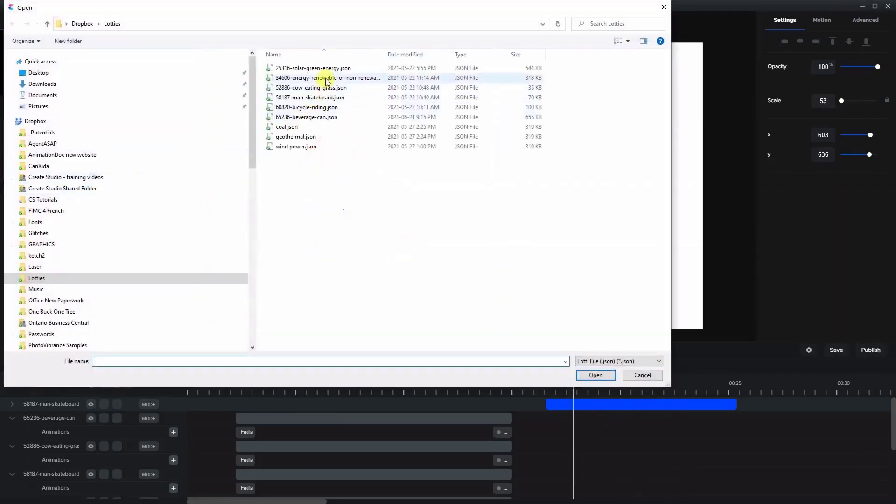
left_click(315, 118)
left_click(596, 376)
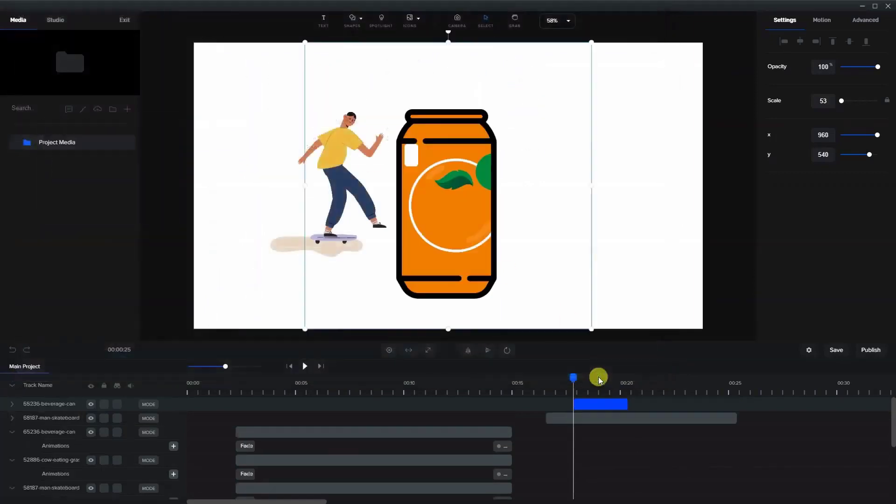
- Shift the beverage can clip slightly later, extend it to the skateboarder clip's end and move the can to about x 1347, y 565
left_click_drag(594, 404, 603, 404)
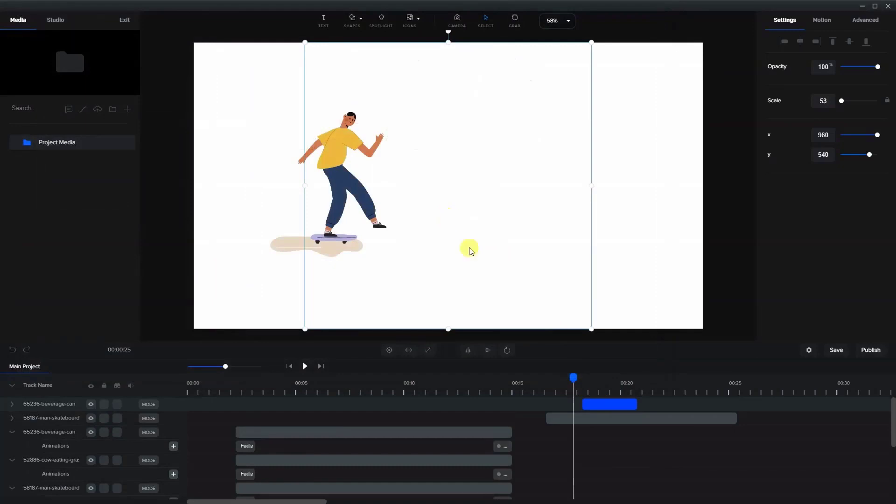
left_click_drag(569, 379, 611, 379)
left_click(629, 404)
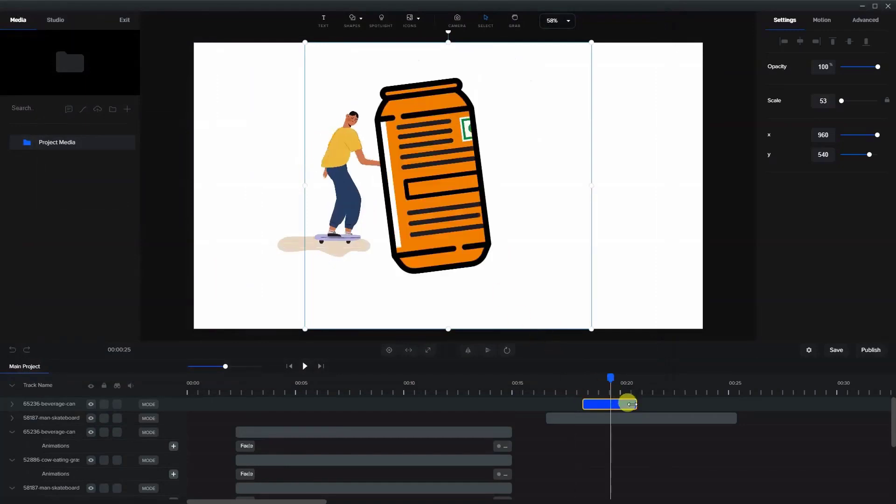
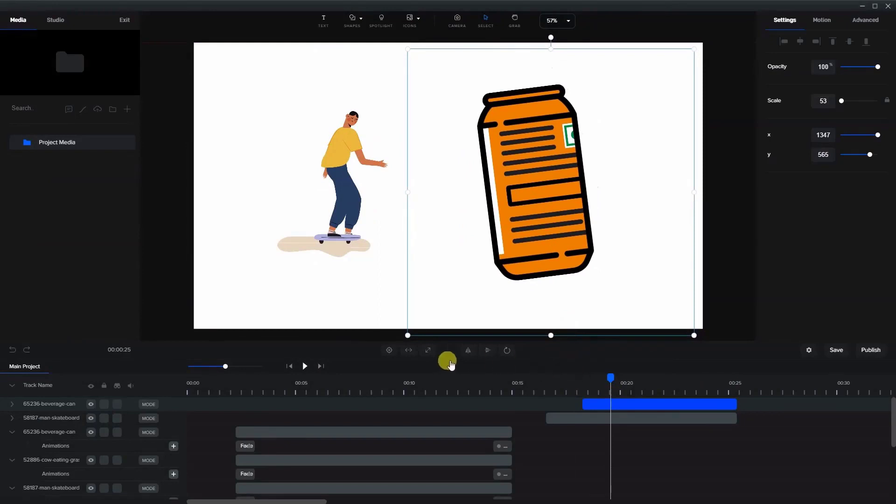
- Preview both animations together and enlarge the beverage can to a scale of about 99
left_click(304, 368)
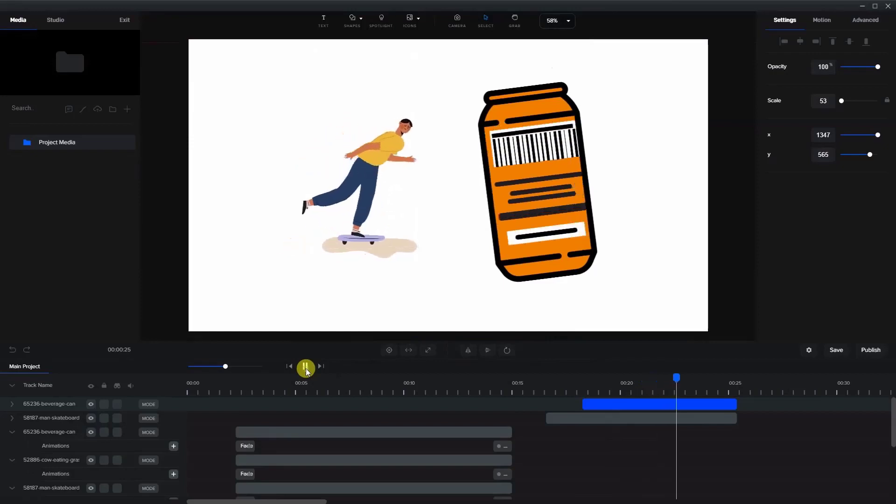
left_click(306, 368)
left_click_drag(666, 56, 569, 222)
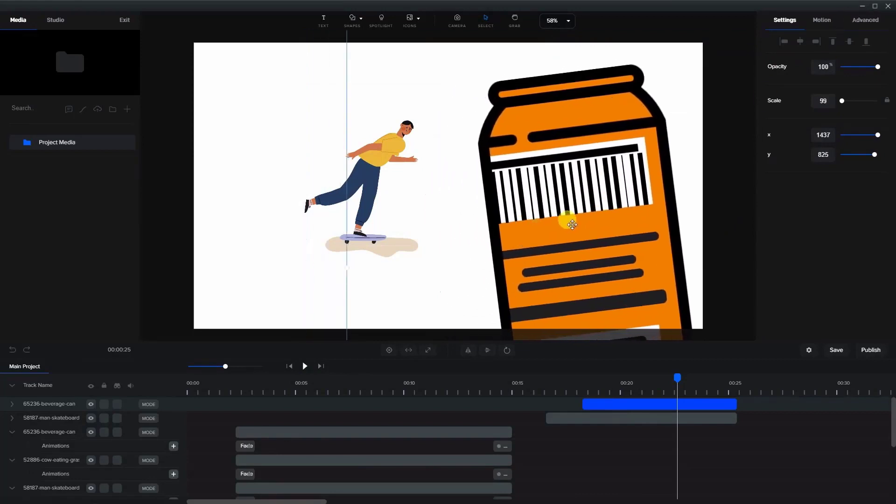
- Play back the enlarged beverage can from the start of its clip and reposition it to about x 1518, y 790
left_click(591, 387)
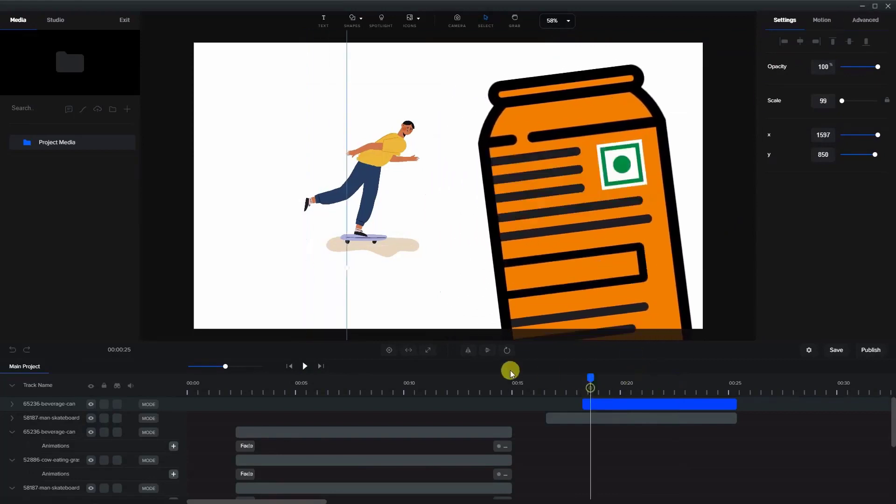
left_click(305, 367)
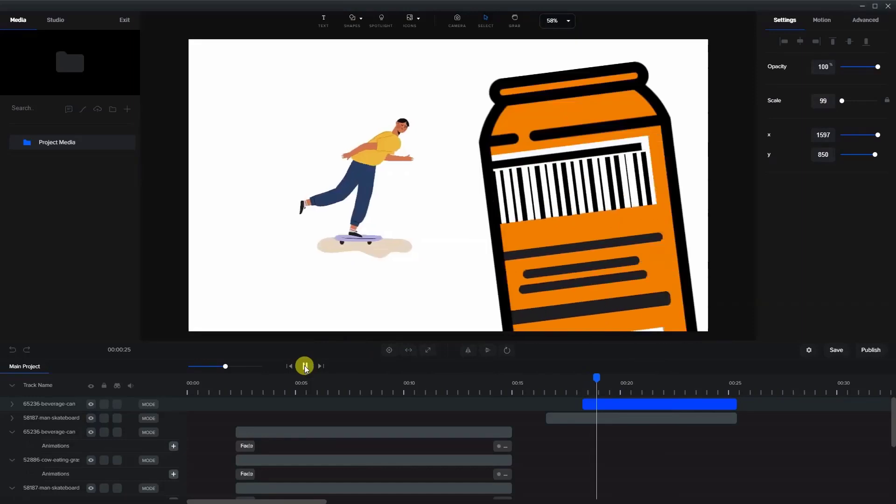
left_click(305, 366)
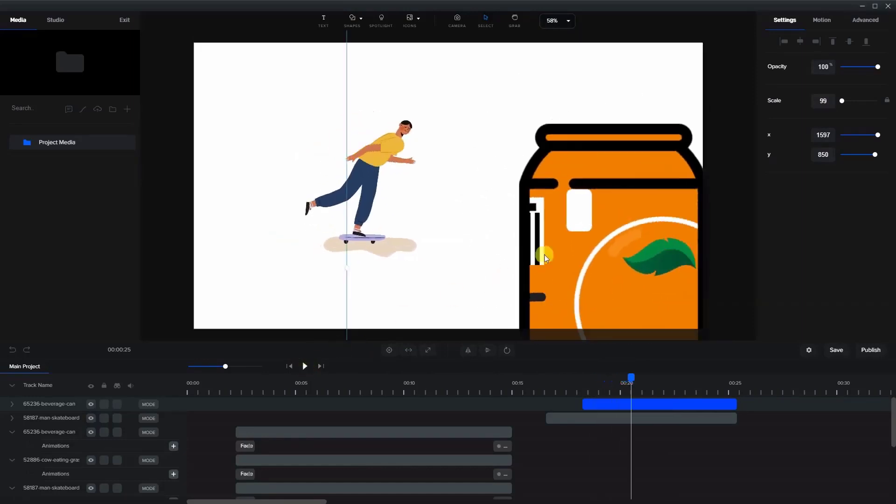
left_click_drag(230, 134, 584, 178)
left_click(276, 160)
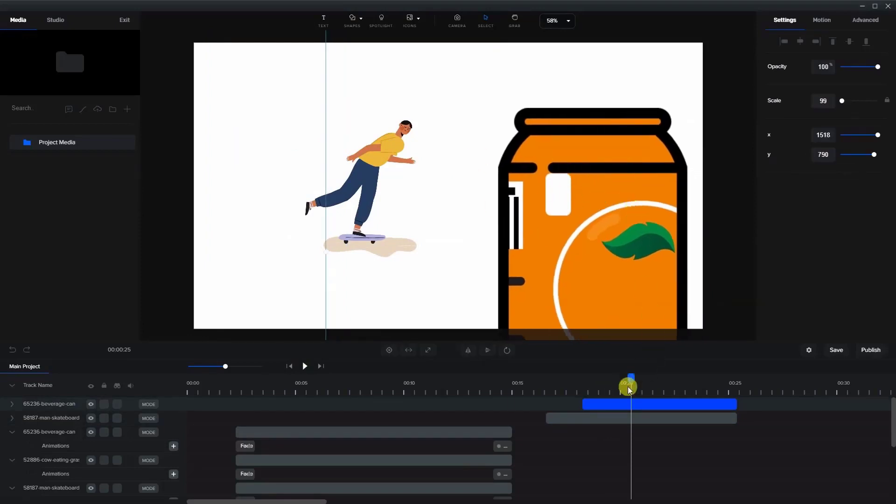
- Give the upper skateboarder clip a Back Slide Right entrance animation from the Slide presets
left_click(559, 418)
left_click(628, 382)
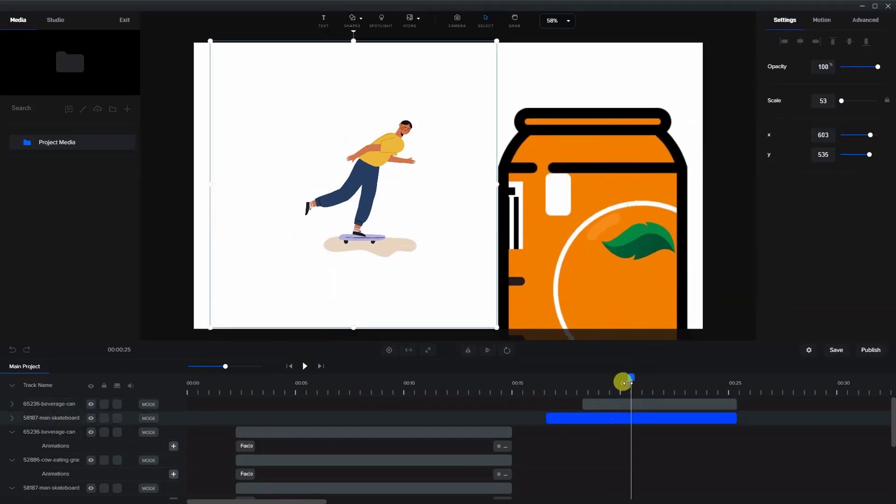
mouse_move(628, 382)
left_mouse_down()
mouse_move(595, 383)
mouse_move(609, 382)
left_mouse_up()
left_click(577, 414)
left_click(579, 422)
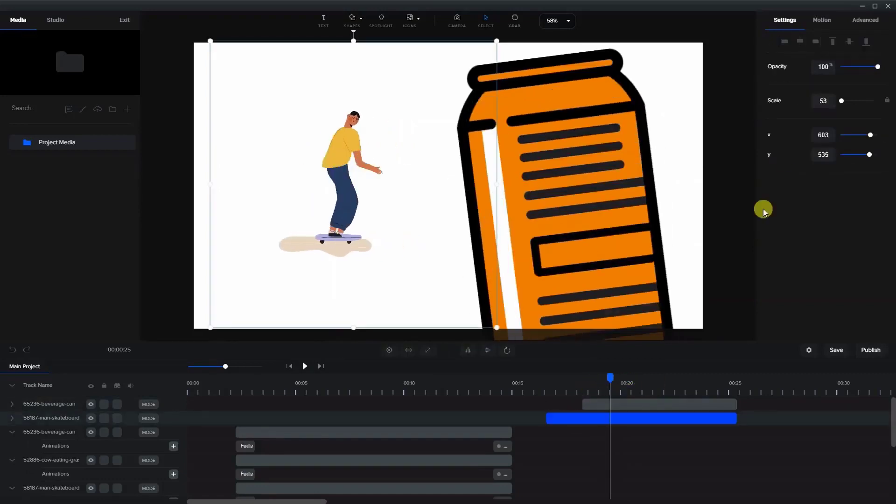
left_click(821, 24)
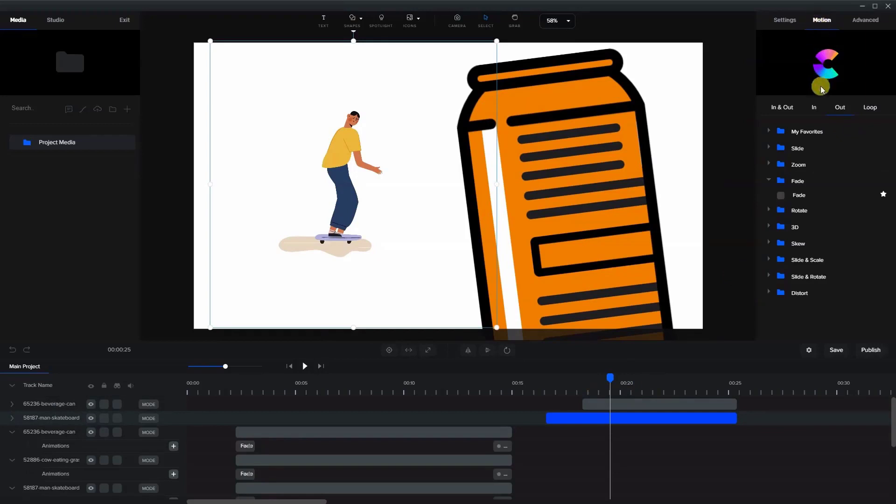
left_click(814, 108)
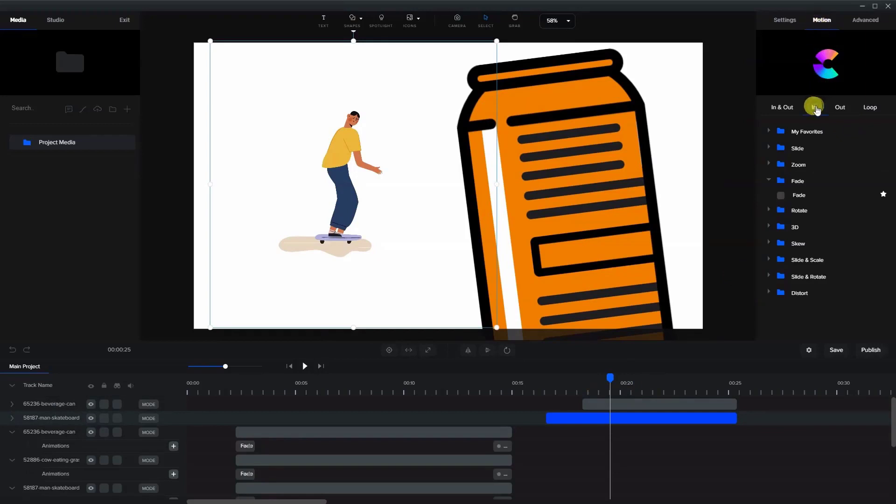
left_click(765, 147)
left_click(802, 176)
left_click(779, 163)
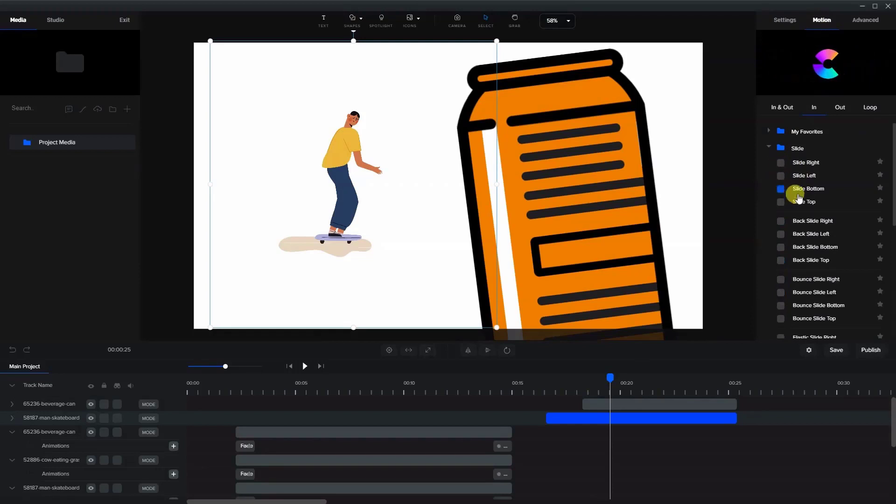
left_click(811, 294)
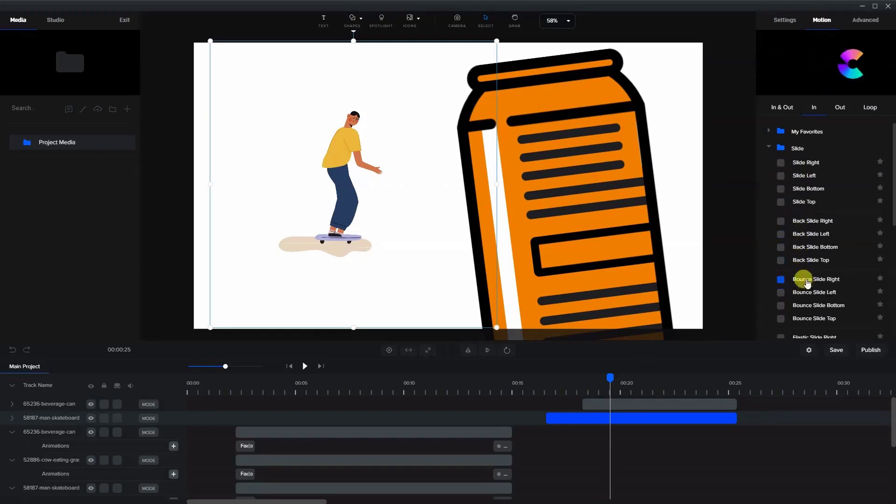
scroll(809, 300, "down", 1)
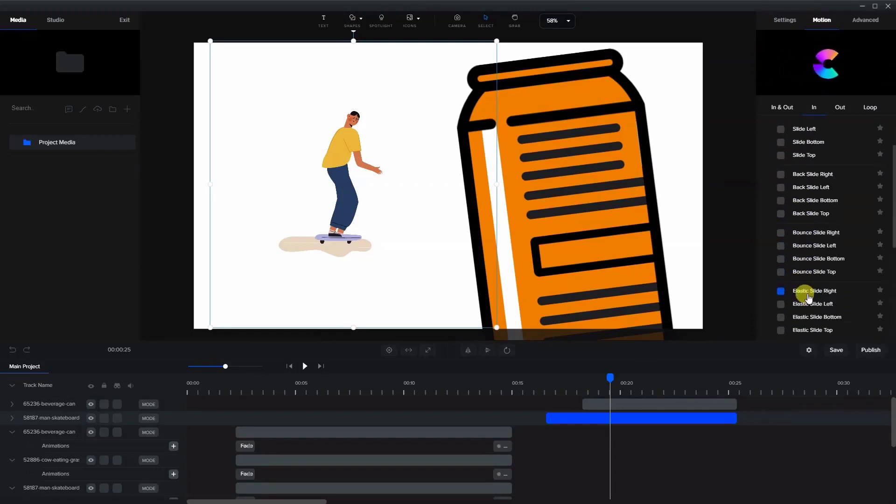
left_click(801, 189)
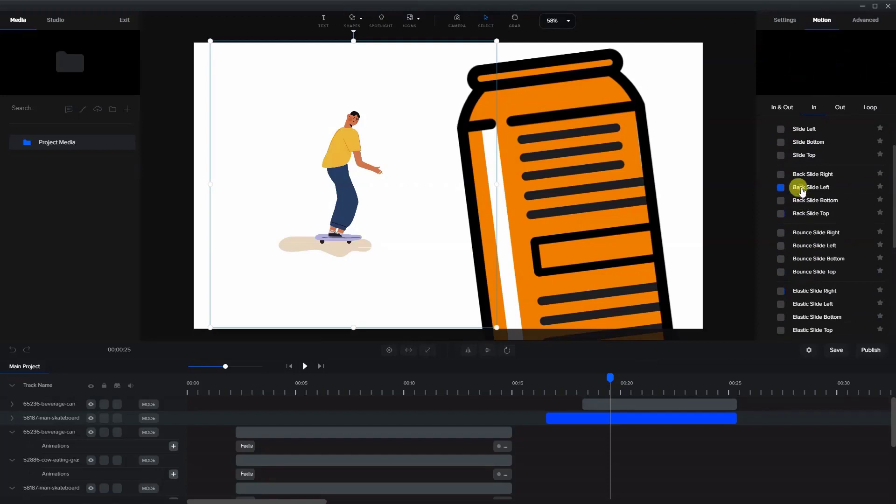
left_click(779, 174)
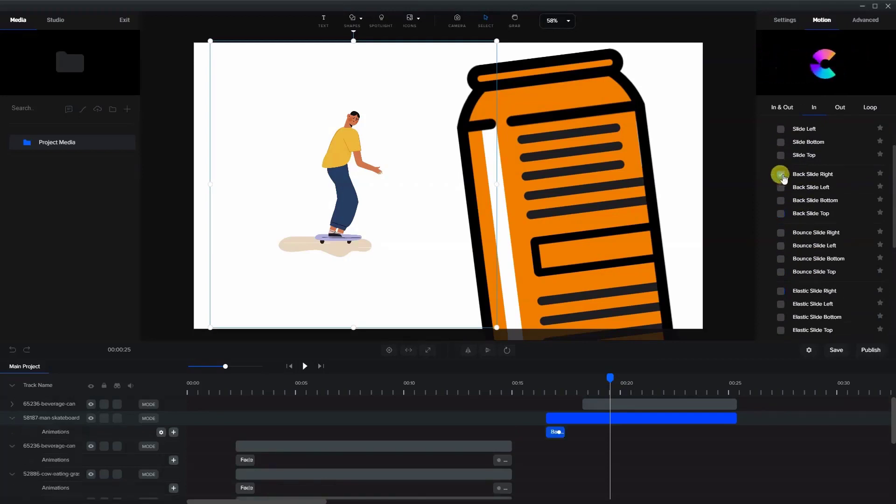
- Play back the skateboarder's slide-in entrance from just before its clip starts
left_click(537, 392)
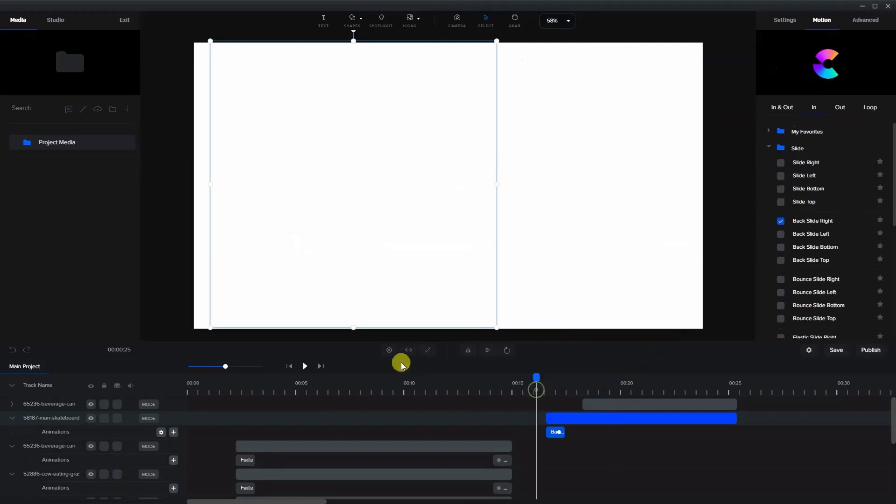
left_click(303, 367)
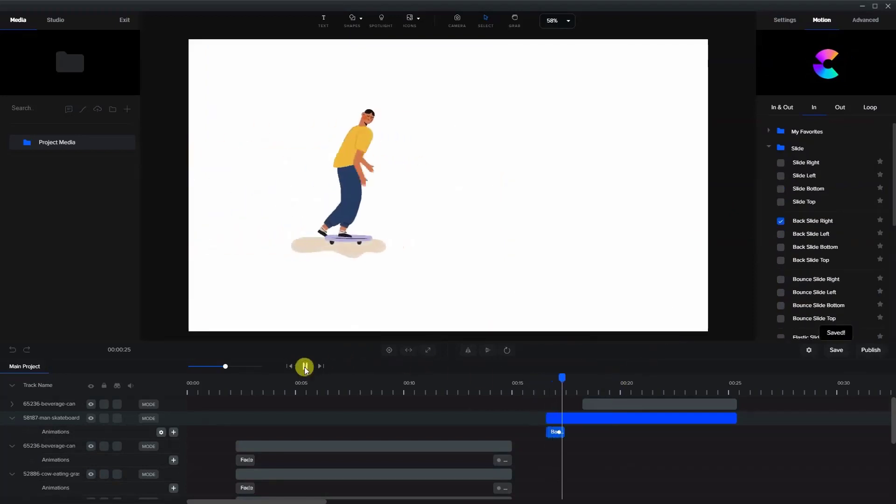
left_click(305, 368)
- Give the upper beverage can clip an Elastic Scale Down entrance animation from the Zoom presets
left_click(592, 404)
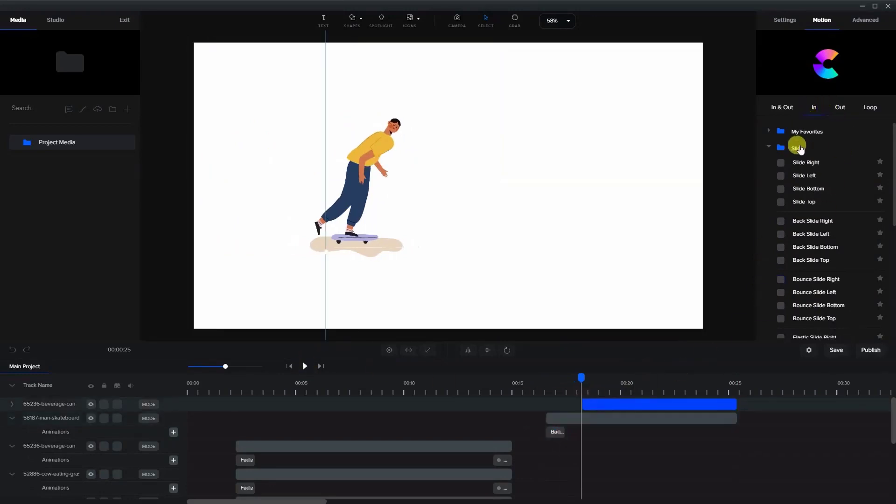
left_click(767, 147)
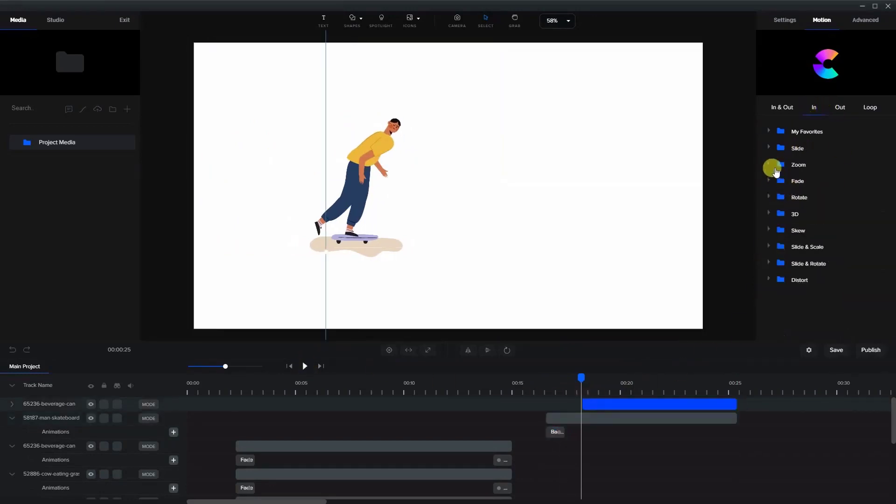
left_click(768, 164)
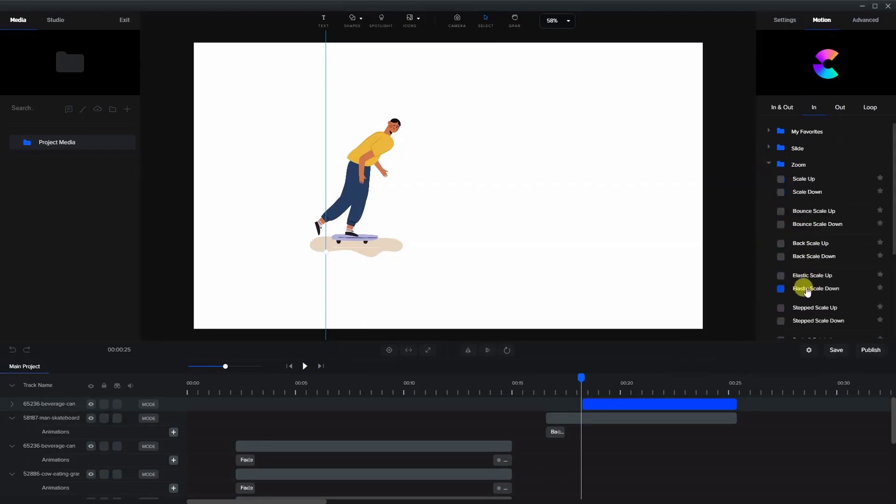
left_click(781, 289)
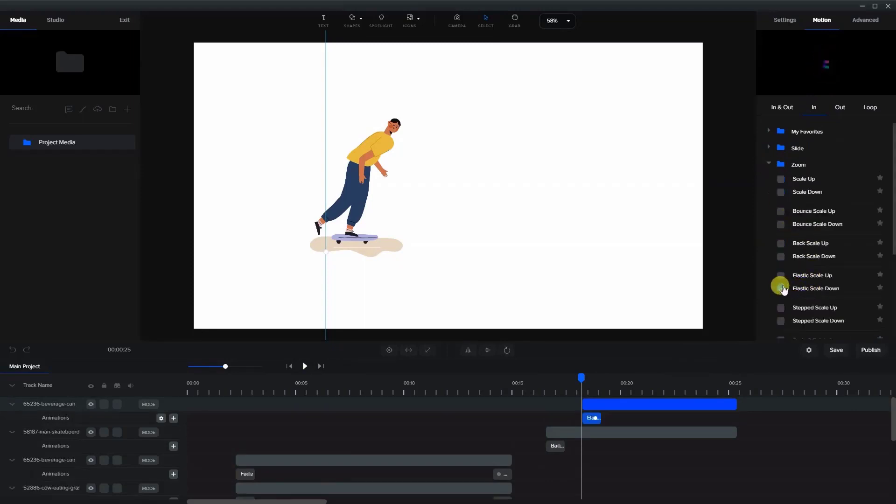
- Preview the skateboarder and beverage can entrances together from just before the skateboarder clip
left_click(540, 393)
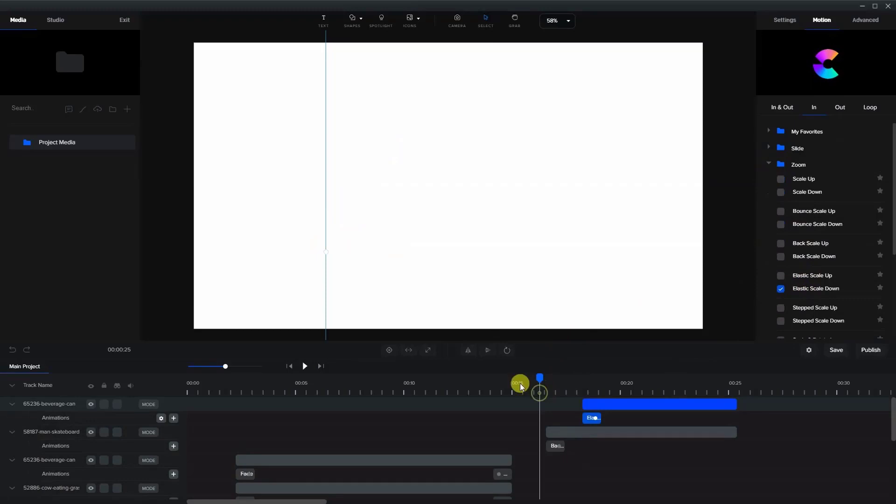
left_click(305, 368)
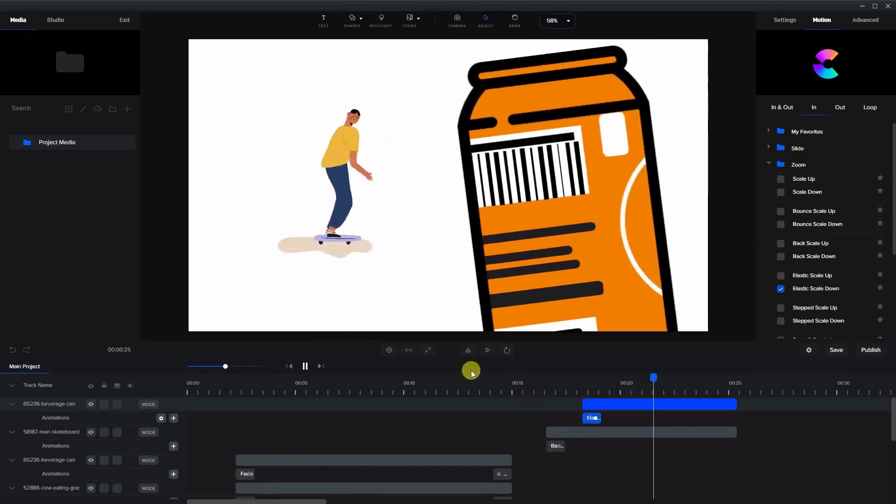
key("space")
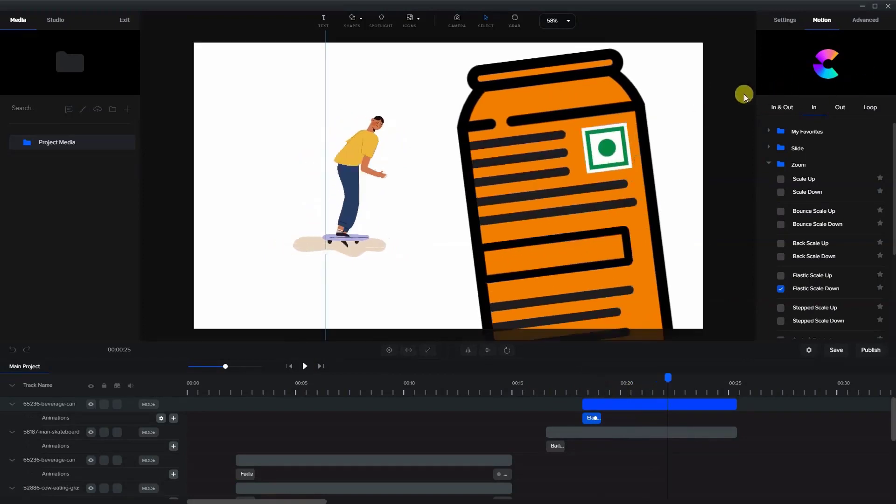
- Bring up the skateboarder's advanced properties and move the figure slightly down and to the left on the canvas
left_click(316, 173)
left_click(342, 177)
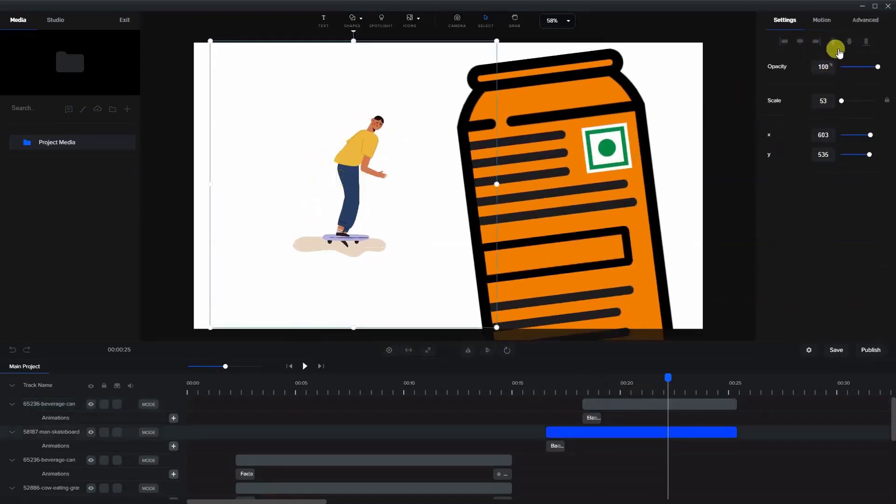
left_click(865, 19)
left_click(821, 19)
left_click(784, 20)
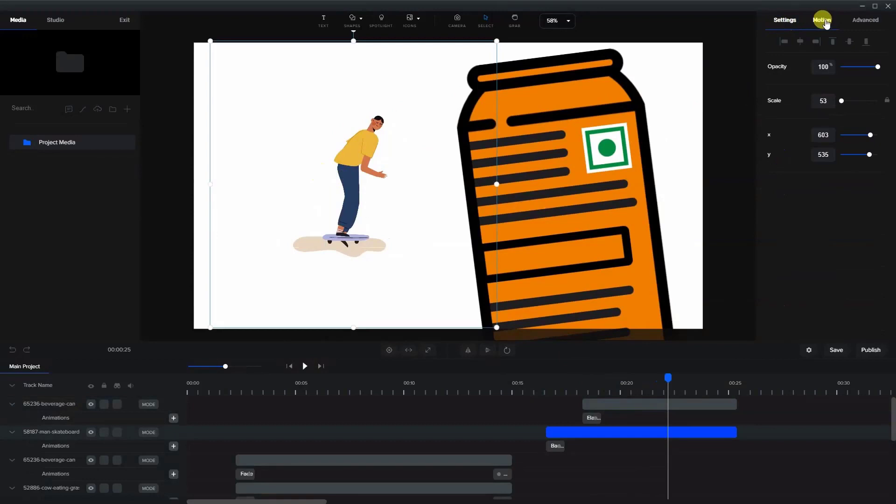
left_click(867, 21)
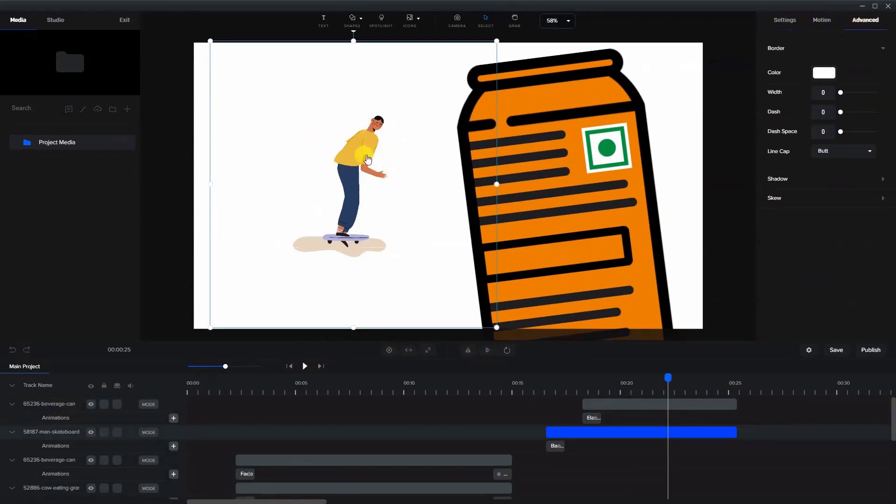
left_click_drag(367, 160, 353, 164)
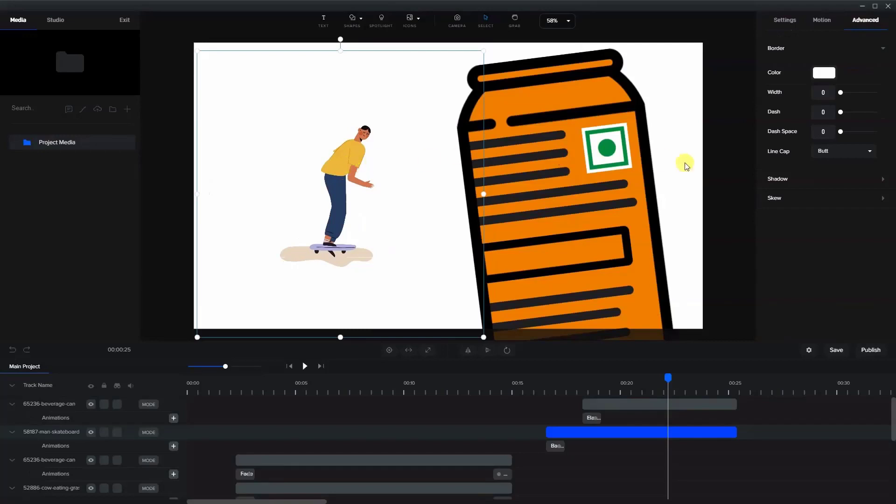
- Add a shadow to the skateboarder with blur 10, X offset 10 and Y offset 10
left_click(795, 179)
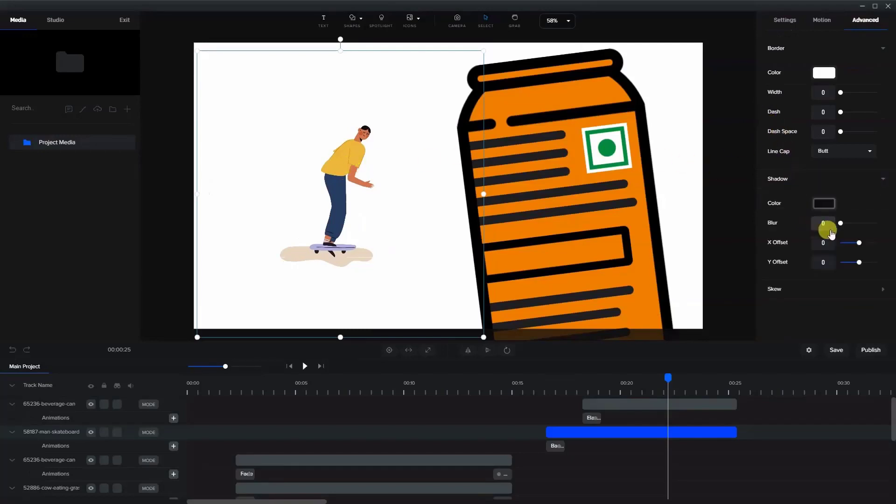
type("10")
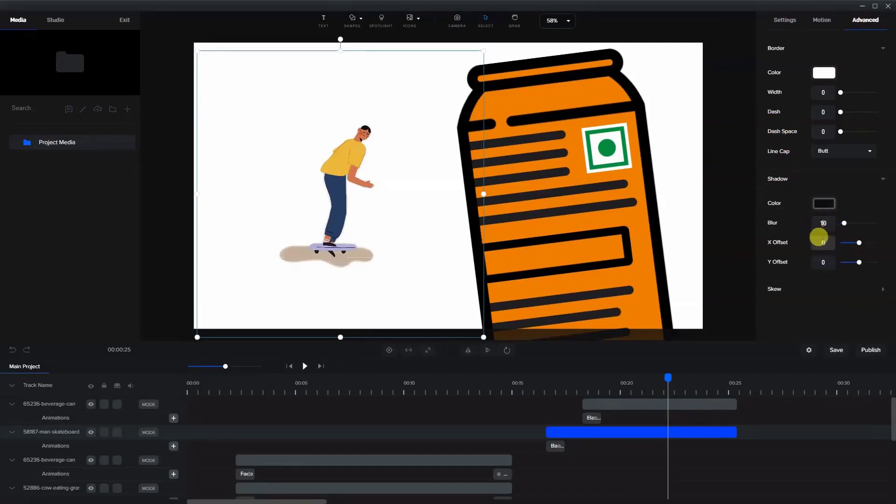
key("Tab")
type("10")
key("Tab")
type("10")
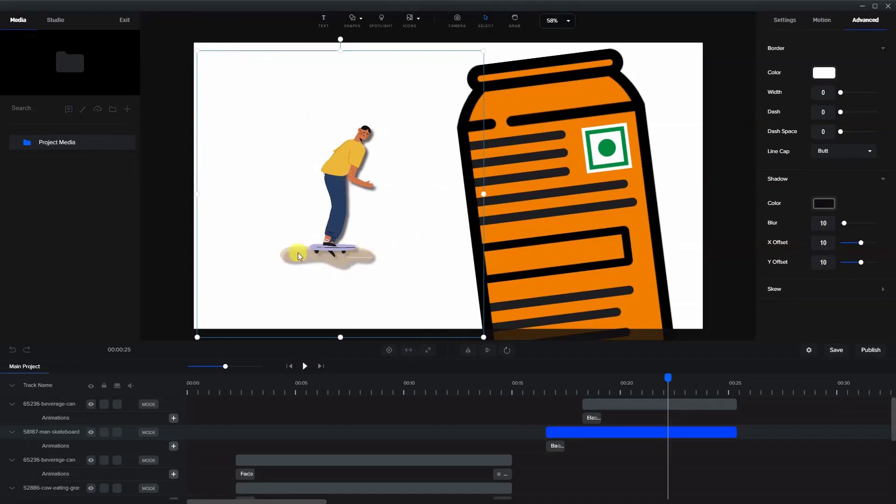
- Play back the shadowed skateboarder with the beverage can from the start of the skateboarder clip, and deselect the clip
left_click(545, 379)
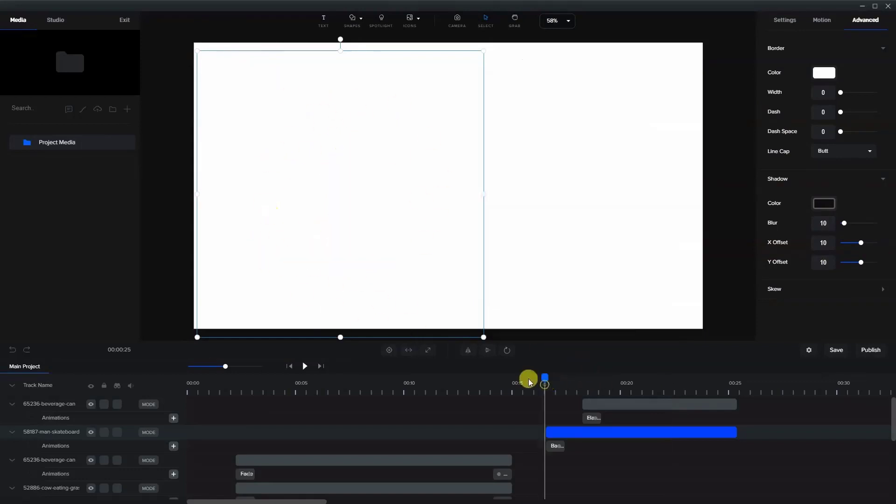
left_click(302, 366)
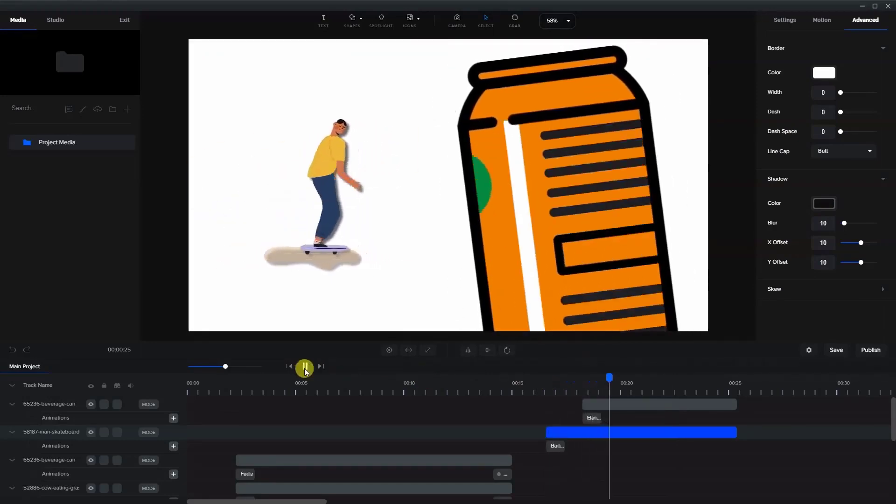
left_click(306, 366)
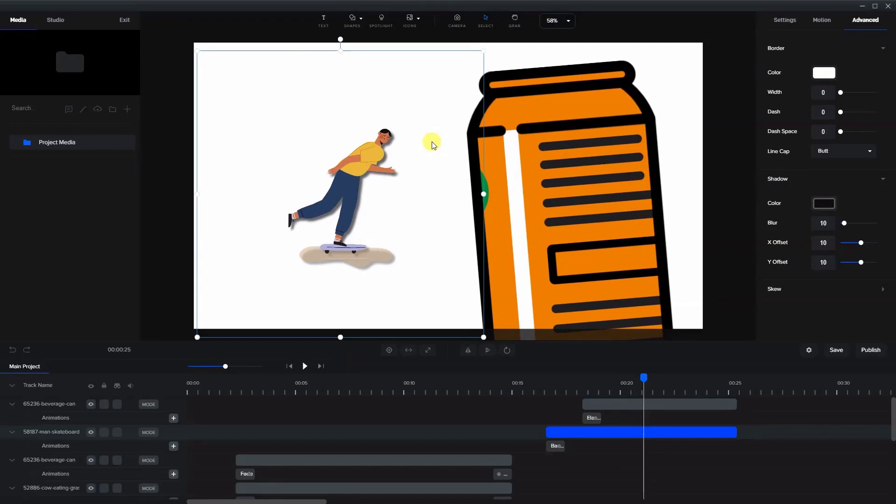
left_click(876, 498)
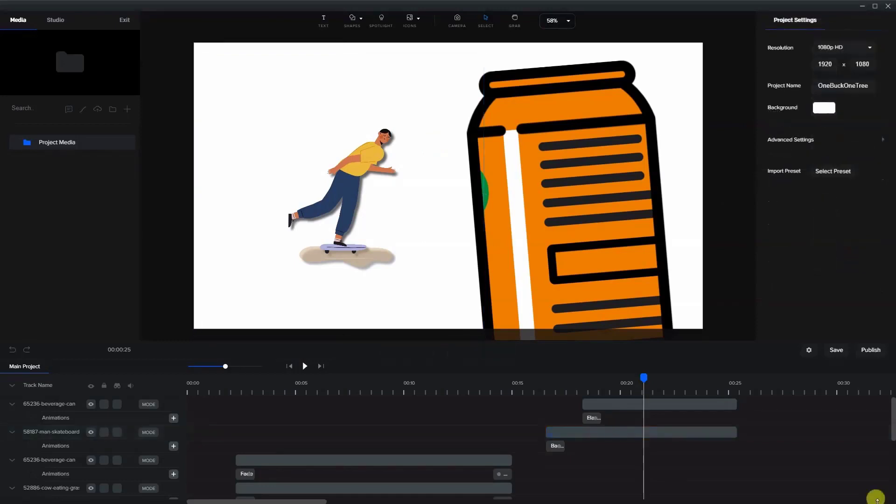